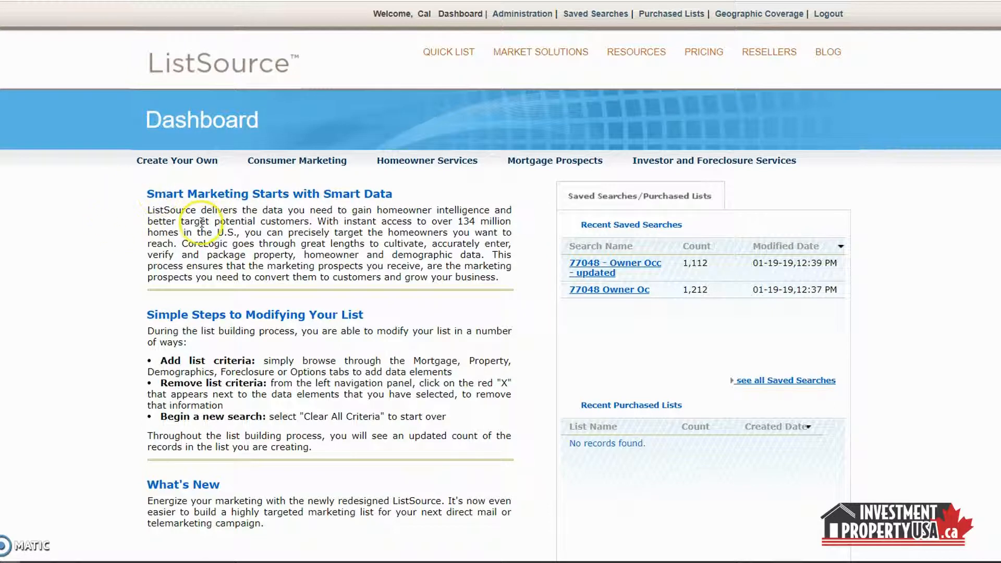
- Start building a new list with the Create Your Own option and look over the list-building page
left_click(170, 165)
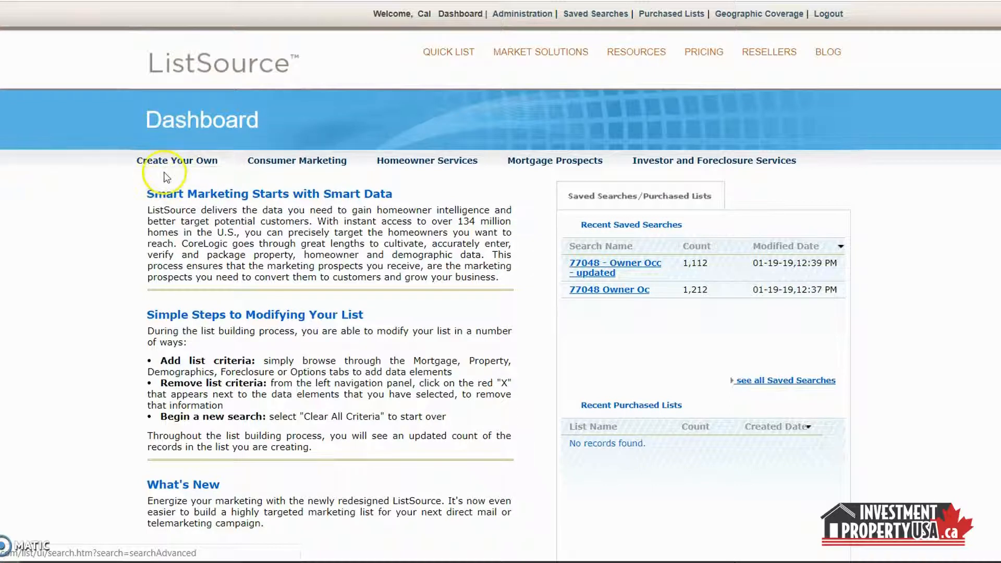
mouse_move(677, 164)
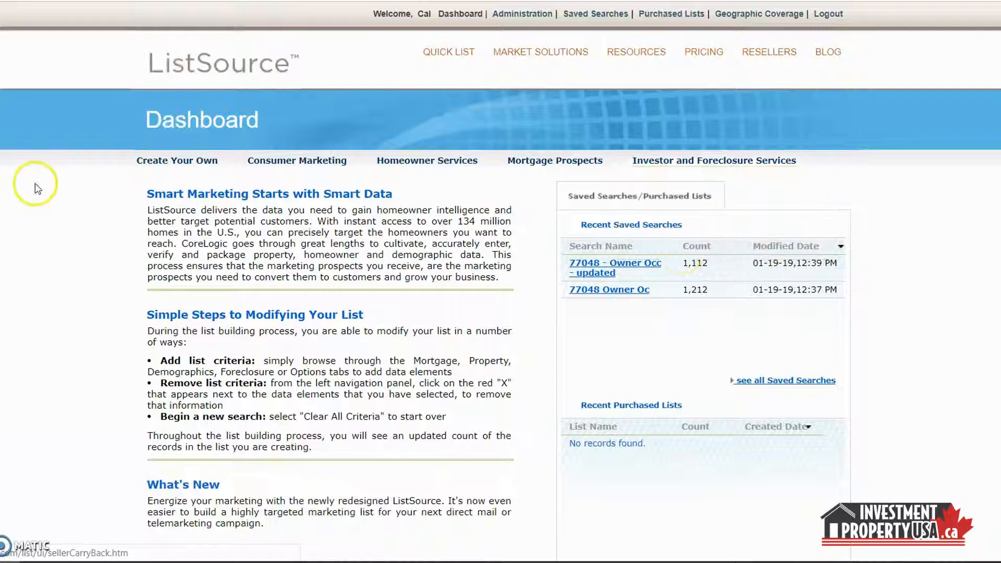
left_click(177, 162)
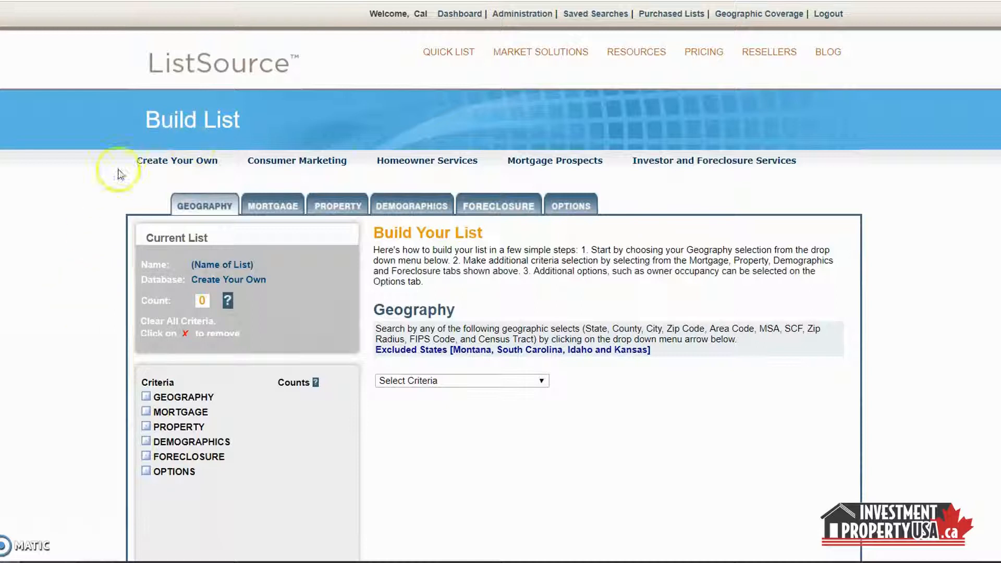
scroll(101, 244, "down", 3)
scroll(112, 425, "down", 3)
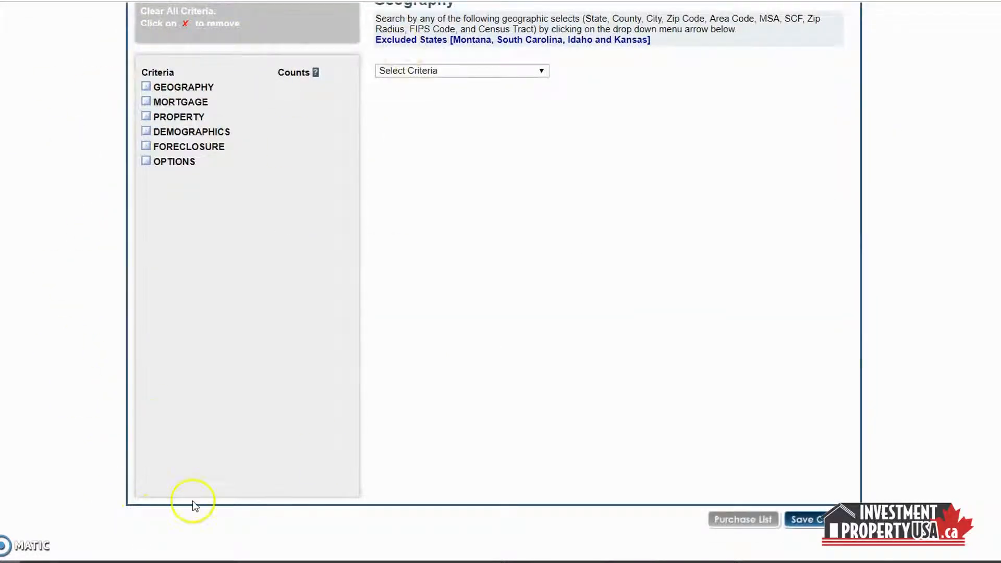
scroll(157, 241, "up", 6)
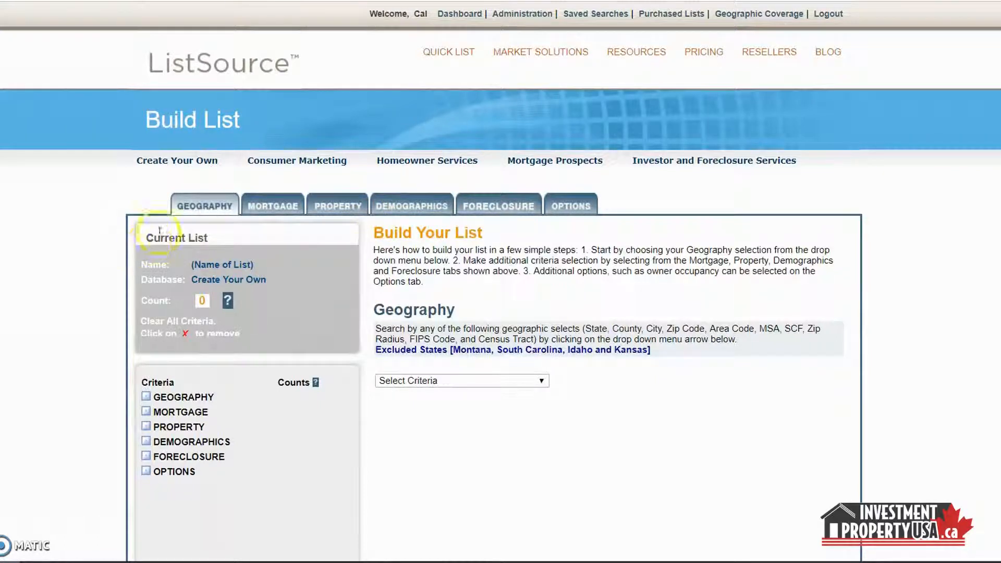
- Choose ZIP Code as the geography criterion for the list
left_click(197, 209)
scroll(454, 311, "down", 4)
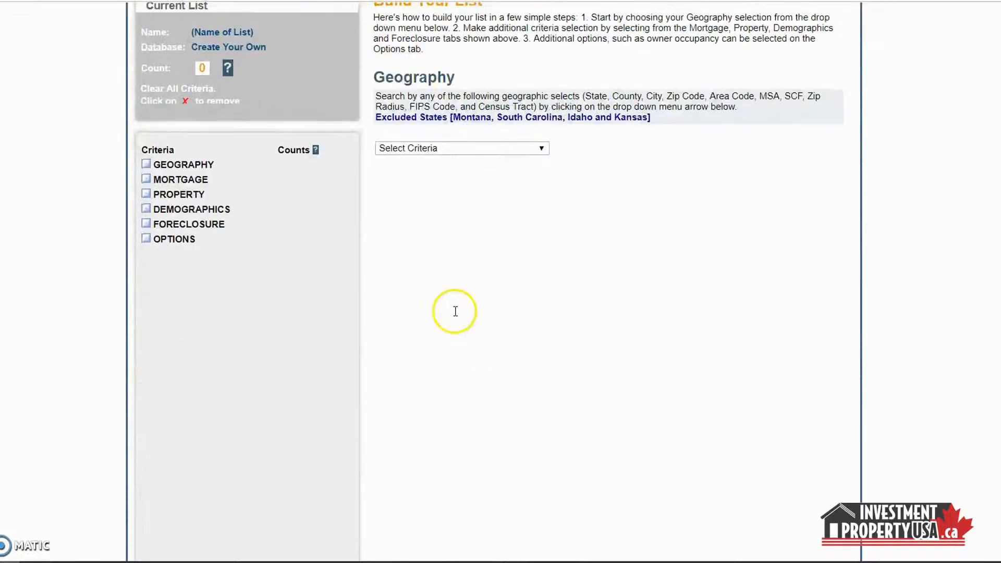
left_click(456, 151)
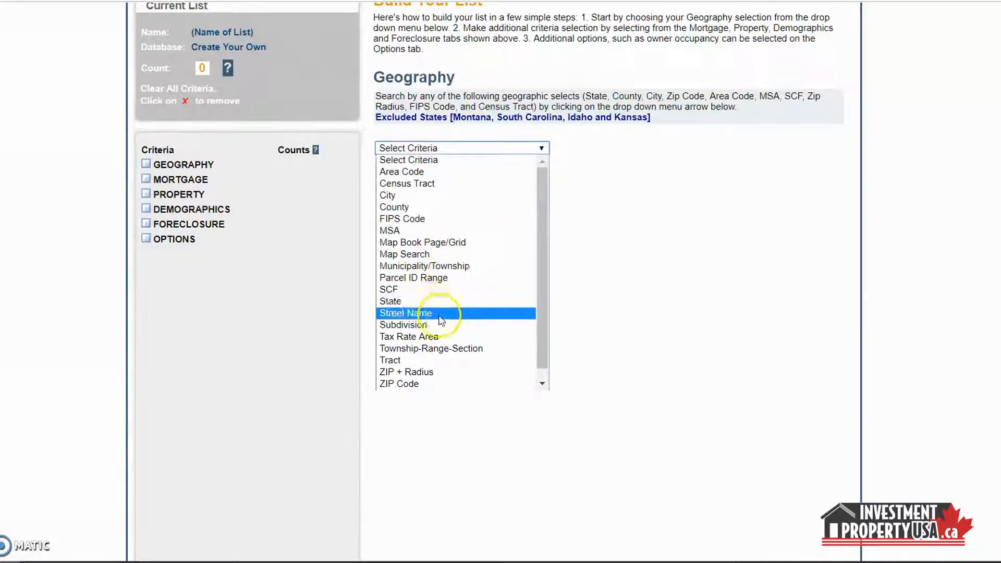
scroll(437, 347, "down", 1)
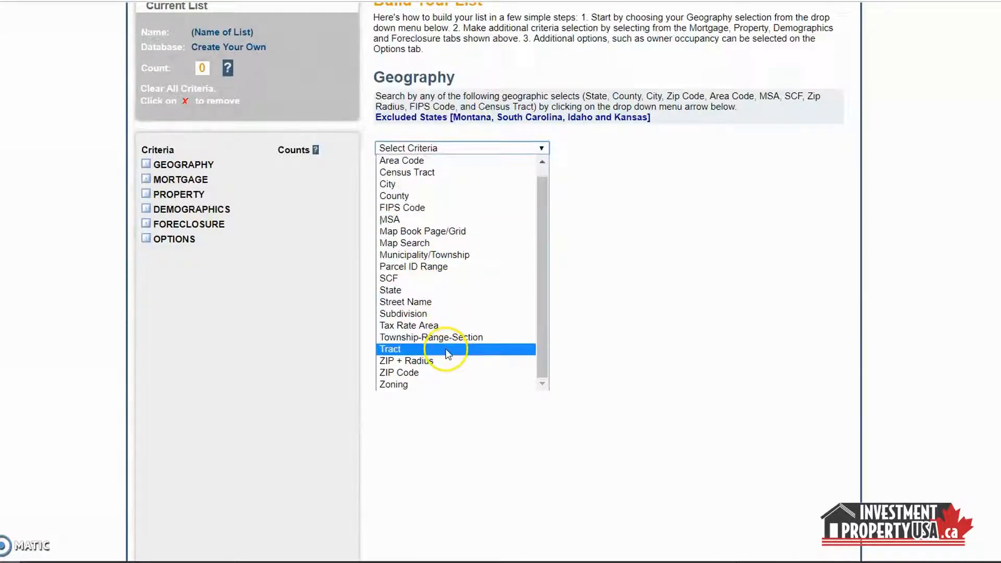
left_click(396, 373)
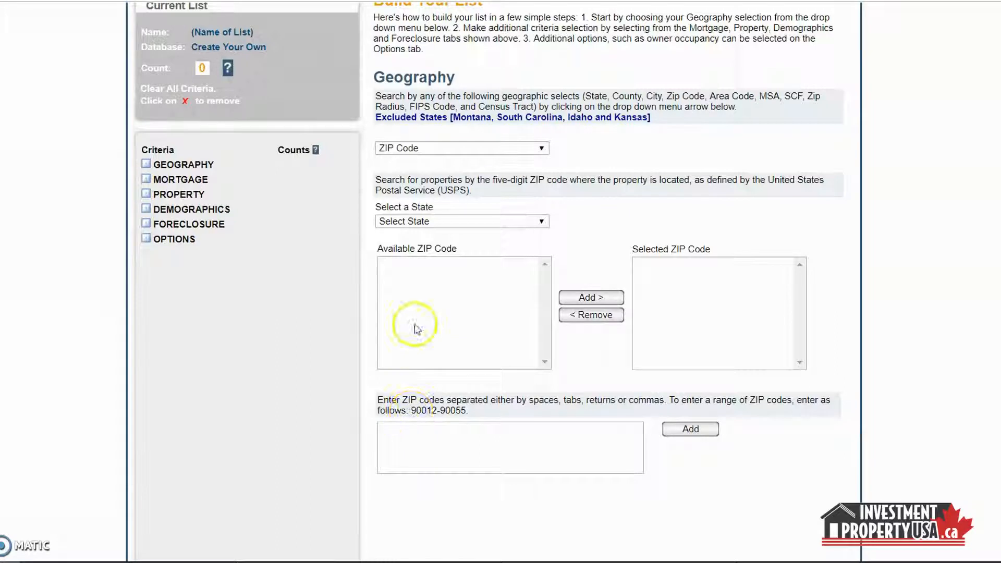
- Select Texas as the state for the ZIP code search
left_click(457, 223)
scroll(468, 330, "down", 10)
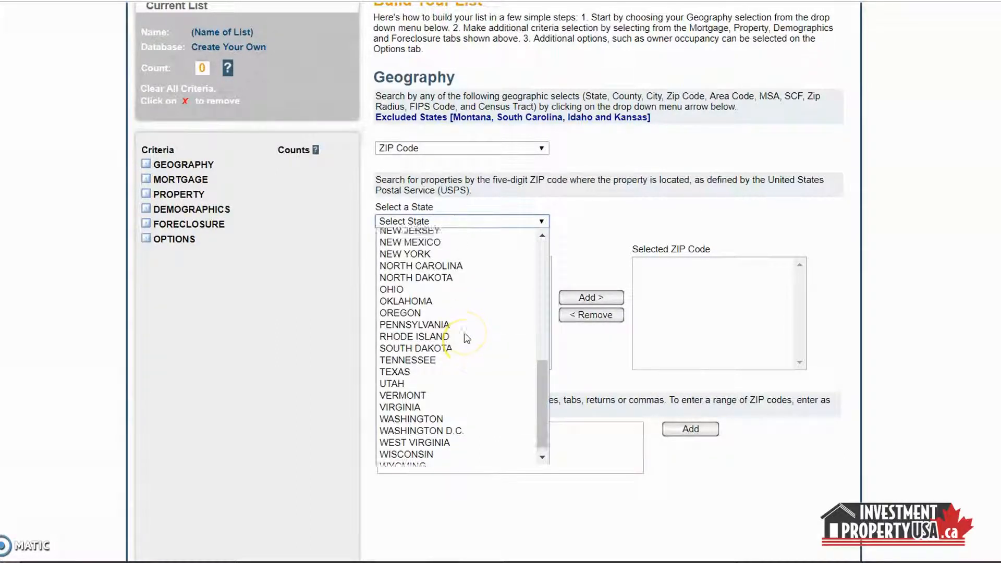
scroll(468, 330, "up", 10)
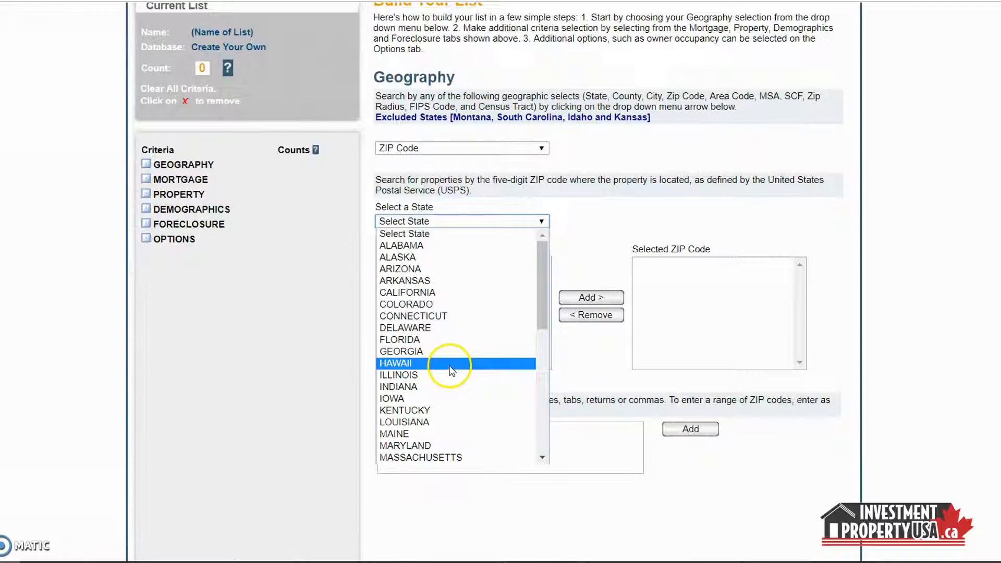
scroll(448, 368, "down", 10)
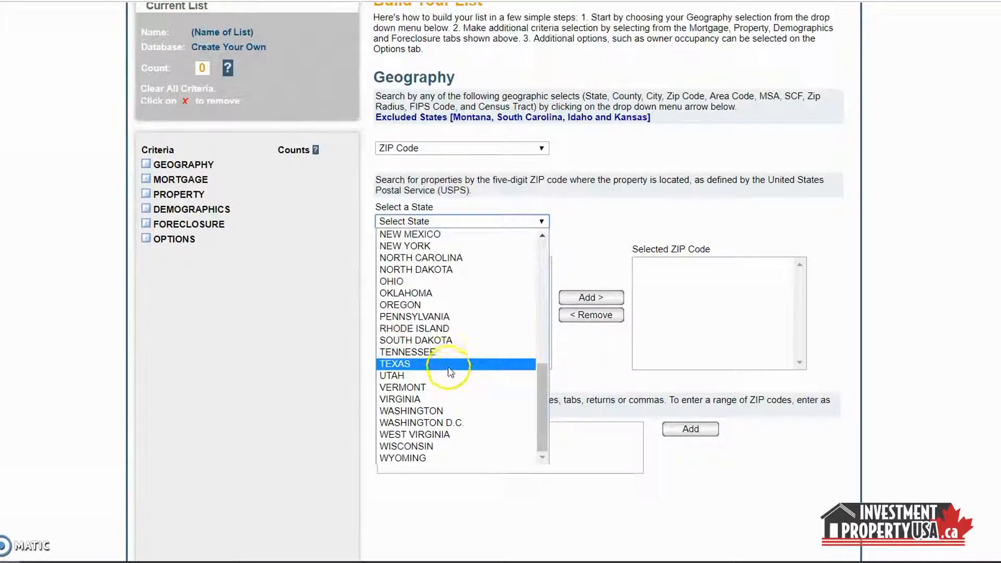
left_click(447, 363)
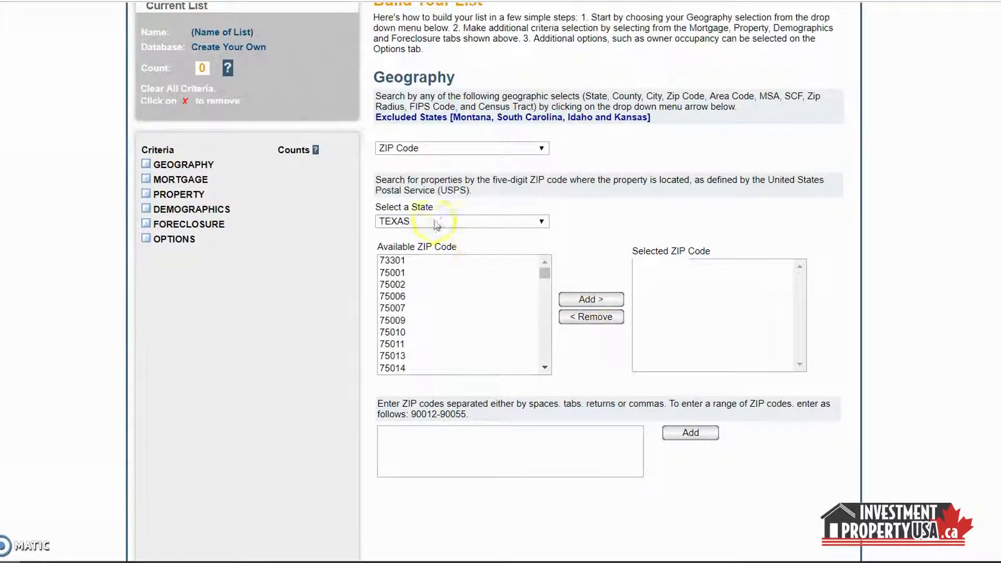
- Add the available Texas ZIP codes from 75002 through 75011 to the selected ZIP codes
mouse_move(544, 273)
left_mouse_down()
mouse_move(543, 353)
mouse_move(542, 262)
left_mouse_up()
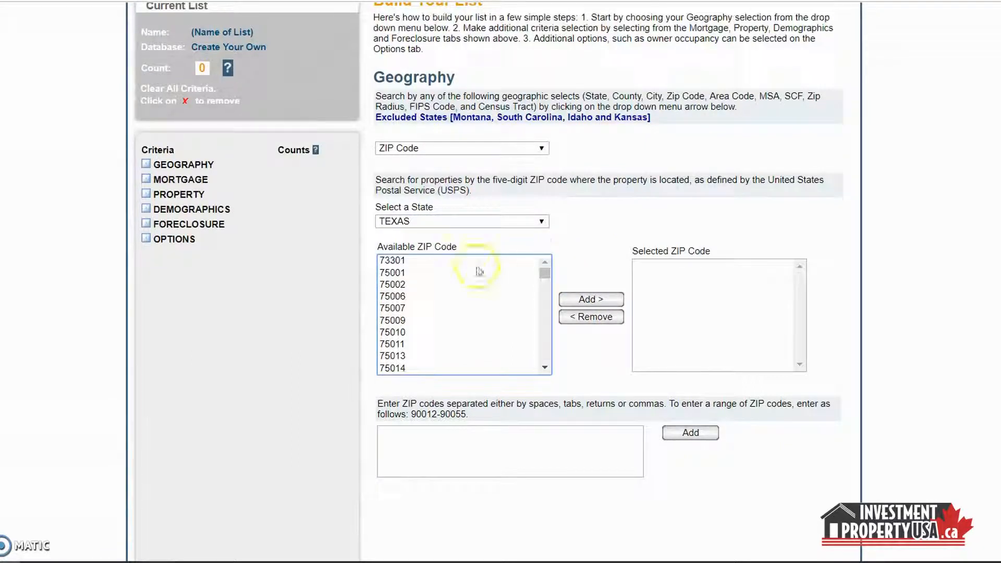
left_click(391, 285)
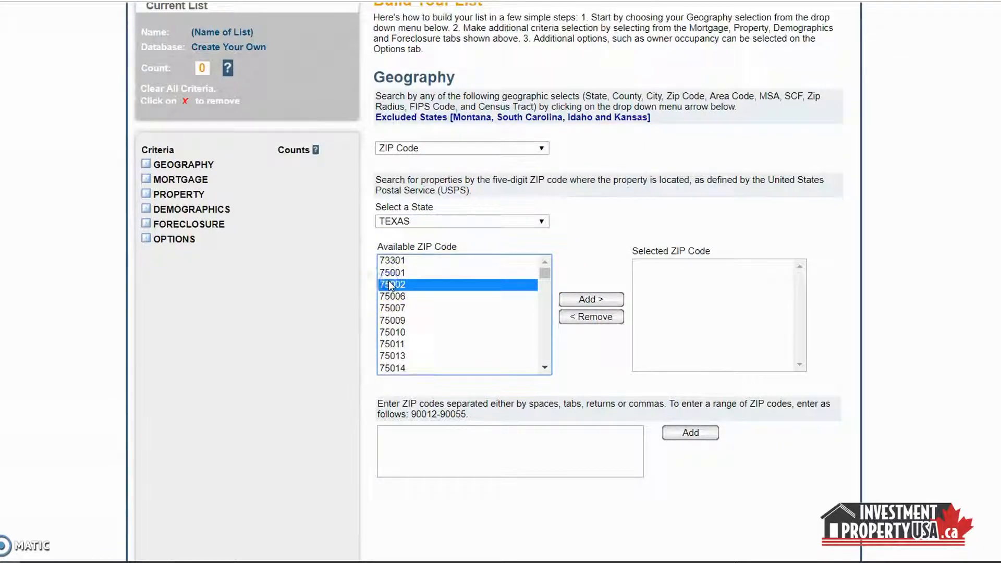
left_click(400, 344, "shift")
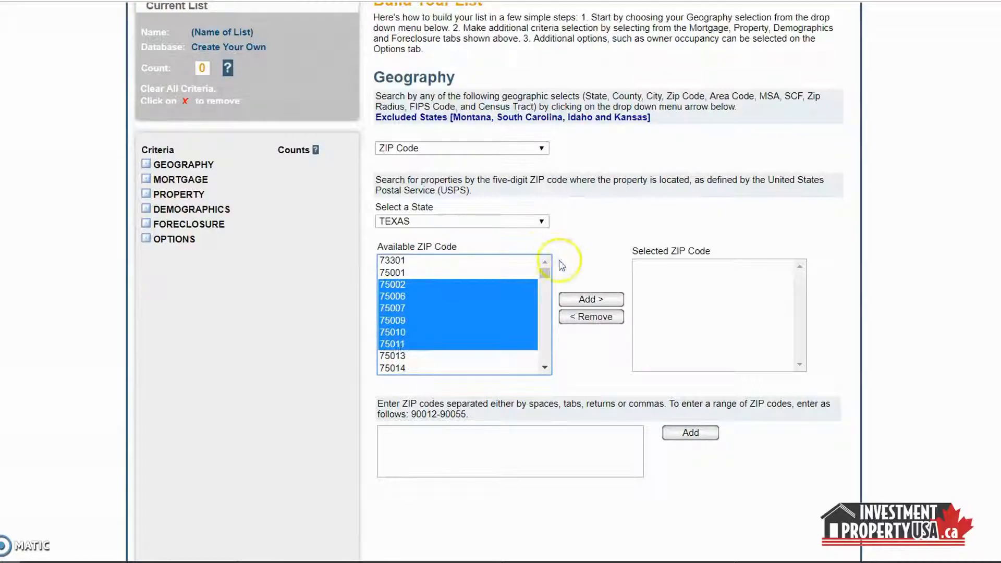
left_click(588, 300)
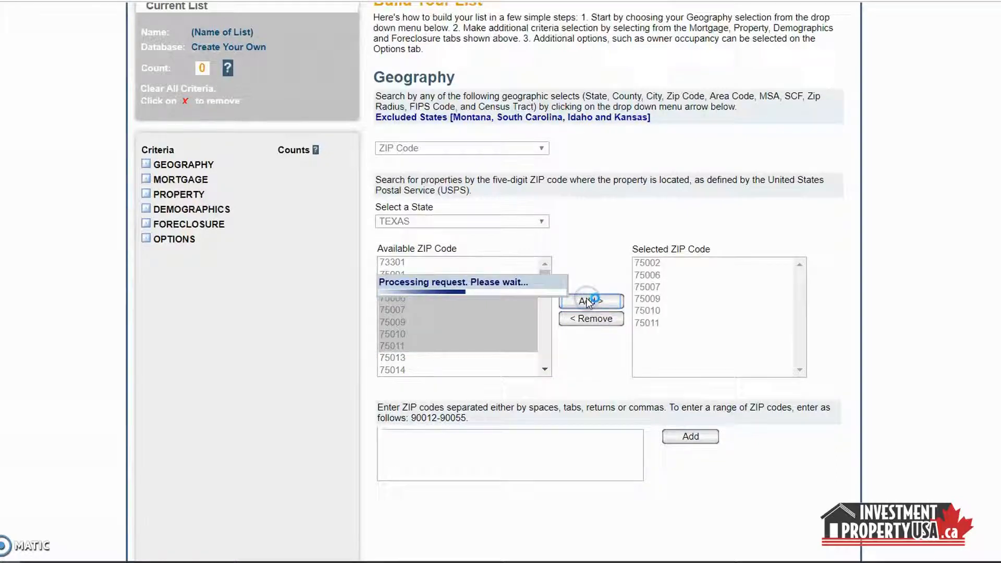
- Remove all the ZIP codes from 75002 through 75011 from the selected ZIP codes
left_click(645, 263)
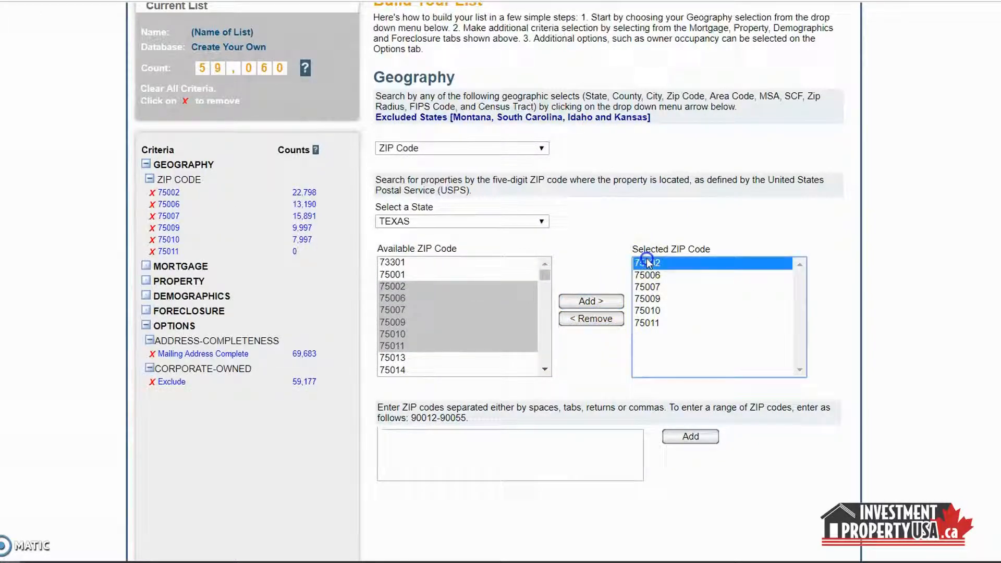
left_click(650, 323, "shift")
left_click(595, 318)
- Enter the ZIP code 77357 manually and add it to the selected ZIP codes
left_click(488, 442)
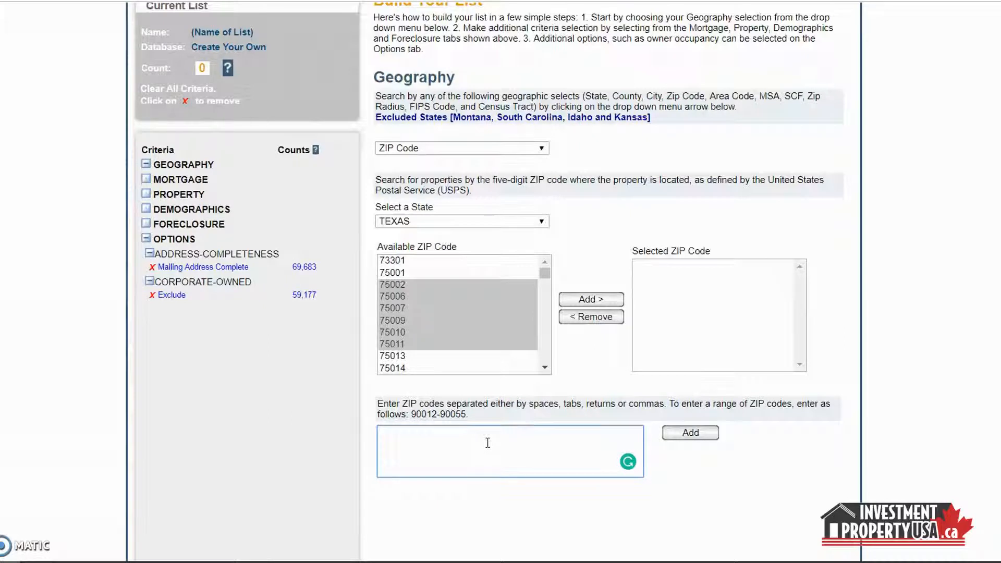
type("77357")
left_click(690, 433)
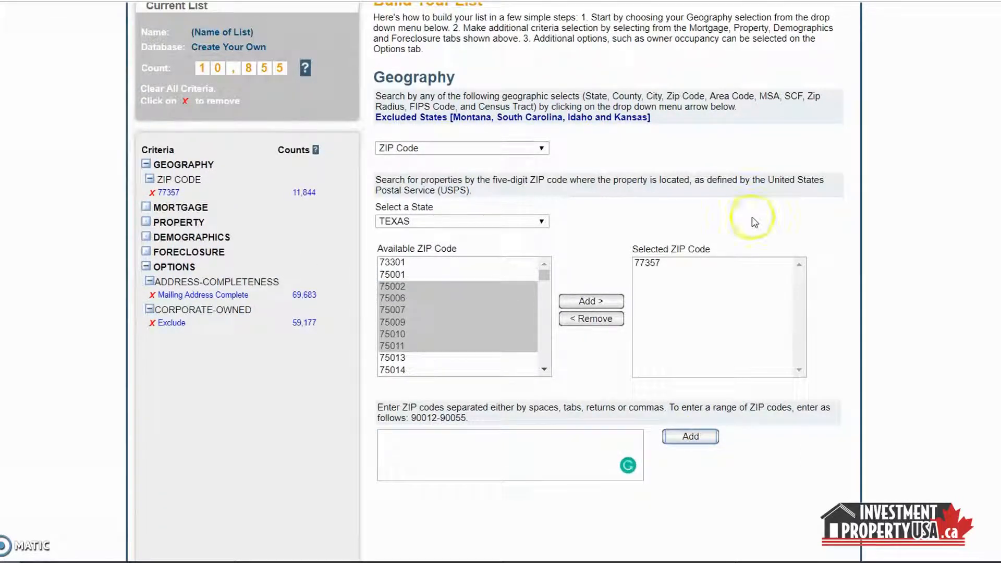
left_click(220, 74)
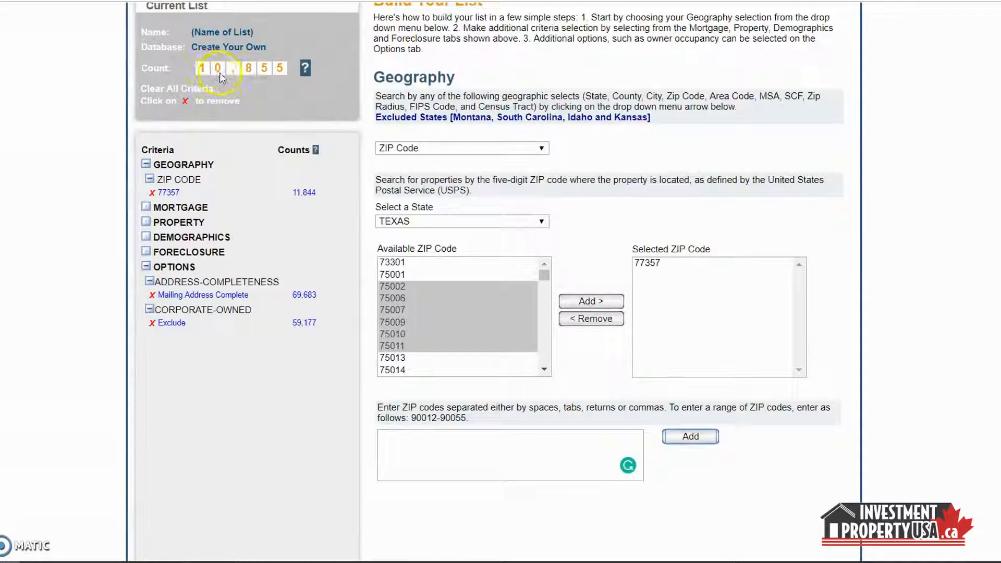
left_click(263, 69)
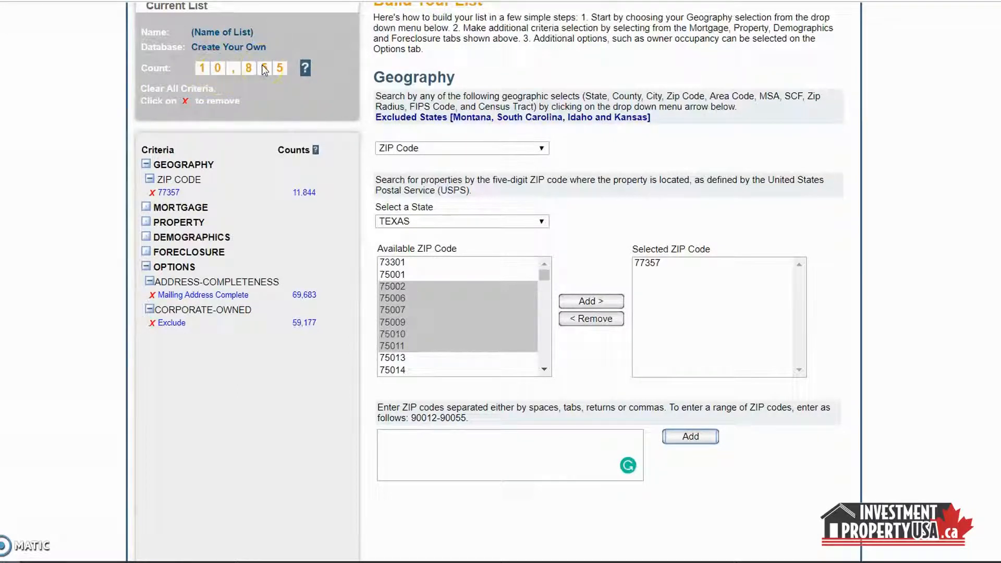
left_click(163, 179)
- Go to the property criteria and choose Property Type as the search field
scroll(265, 444, "up", 3)
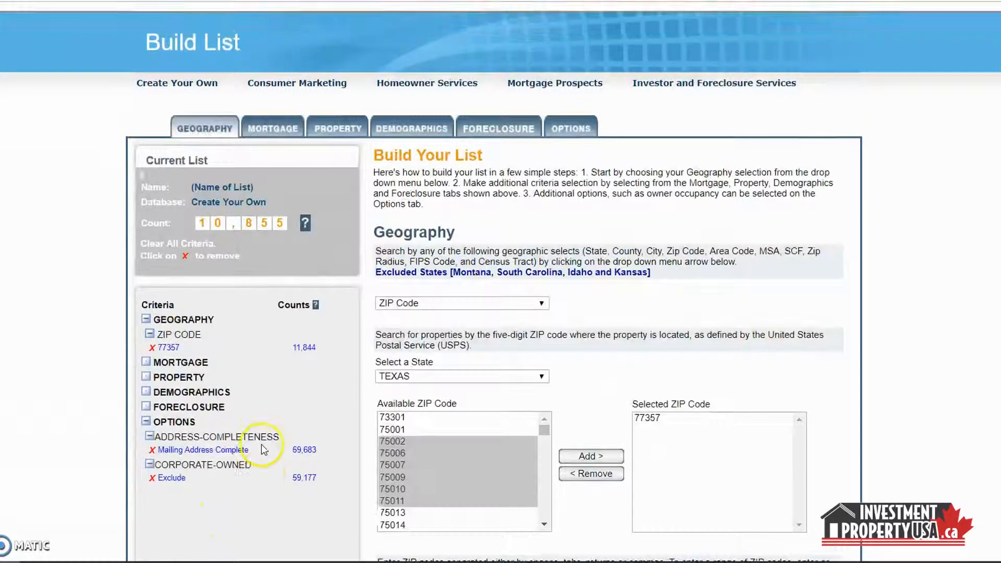
left_click(334, 127)
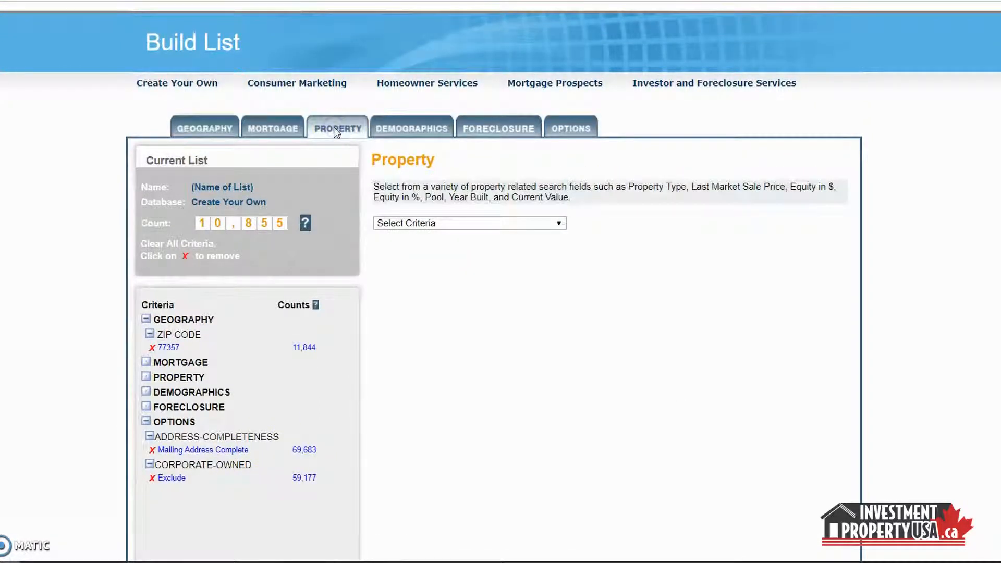
scroll(335, 128, "down", 2)
left_click(453, 146)
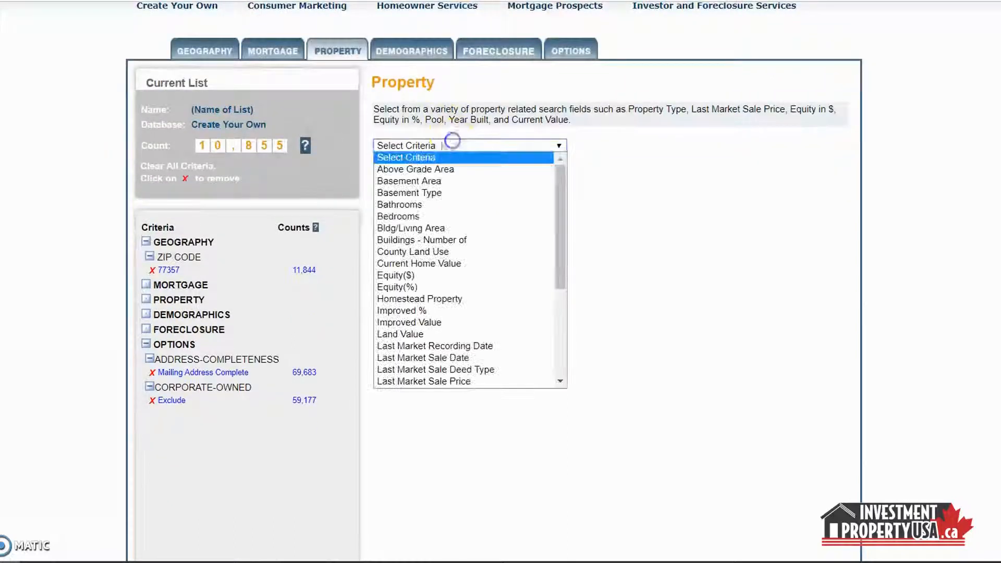
left_click_drag(561, 174, 568, 287)
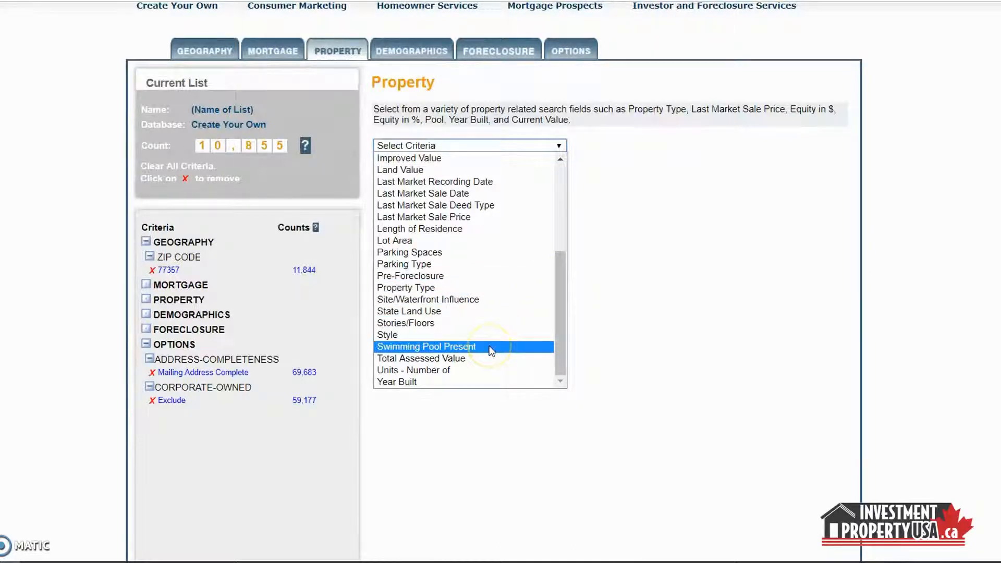
left_click(398, 288)
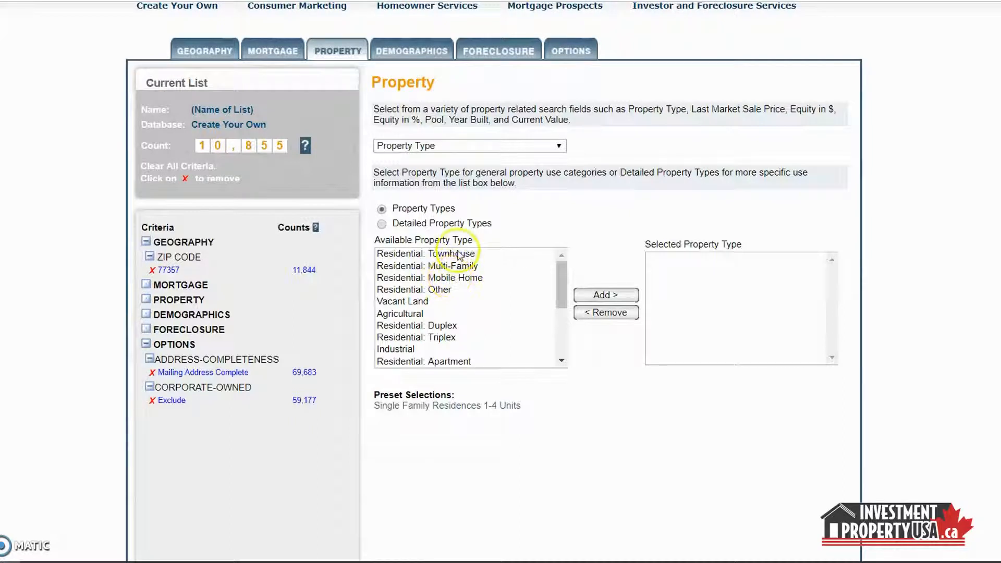
- Add Residential: SFR to the selected property types
left_click_drag(560, 280, 569, 320)
left_click(403, 321)
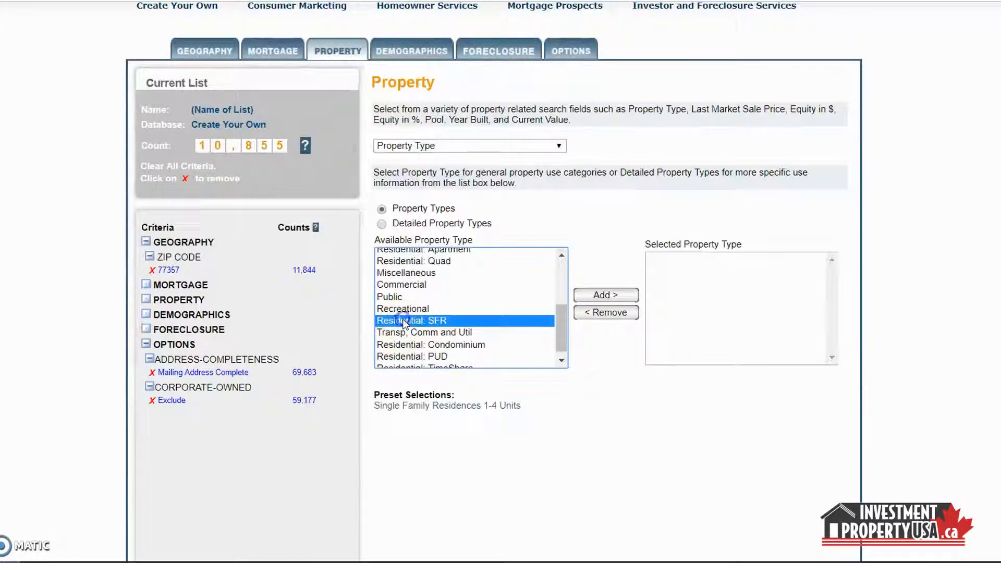
left_click(607, 297)
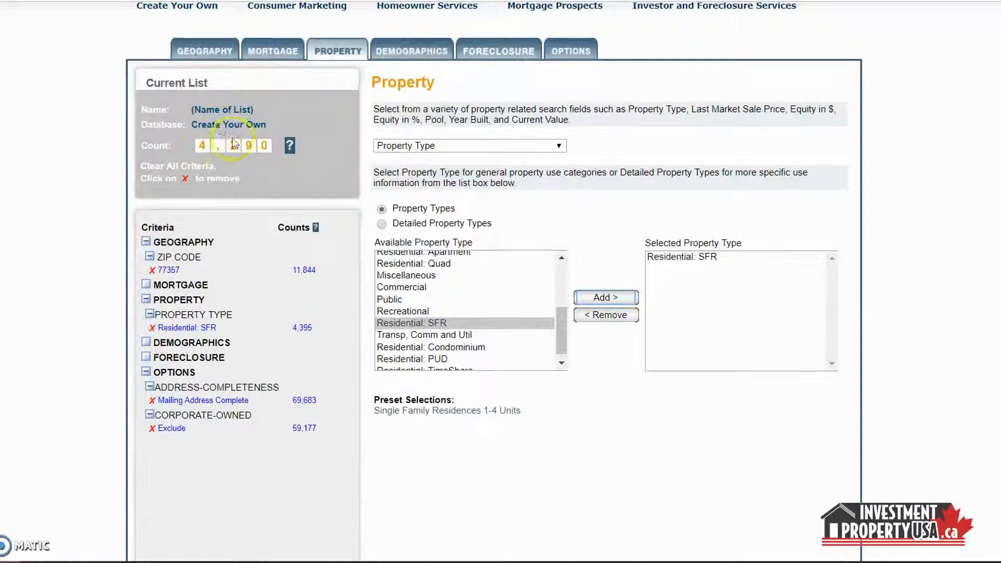
- Choose the Equity(%) property criterion and add all ranges from 31 to 40 % through 91 to 100 %
left_click(537, 147)
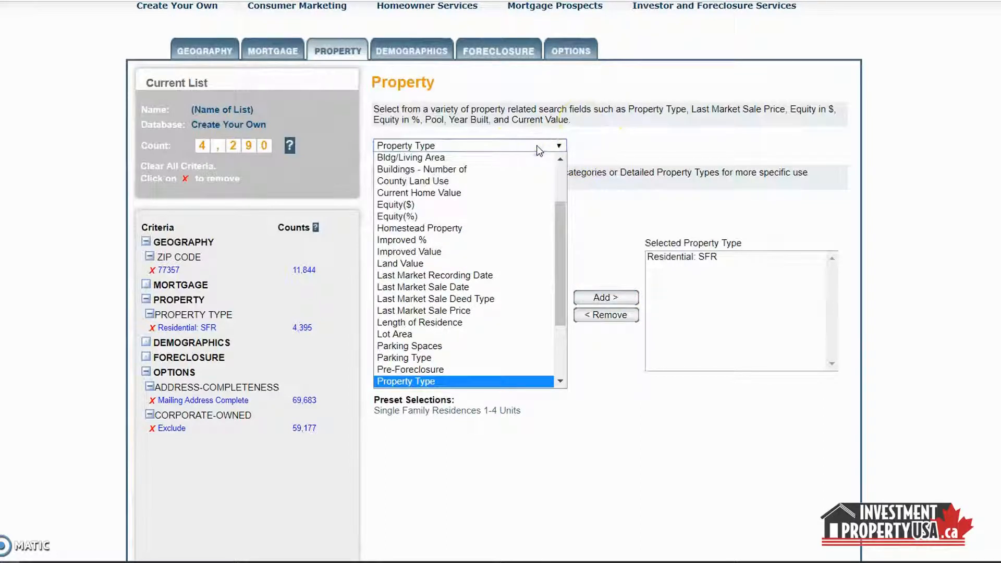
left_click(410, 218)
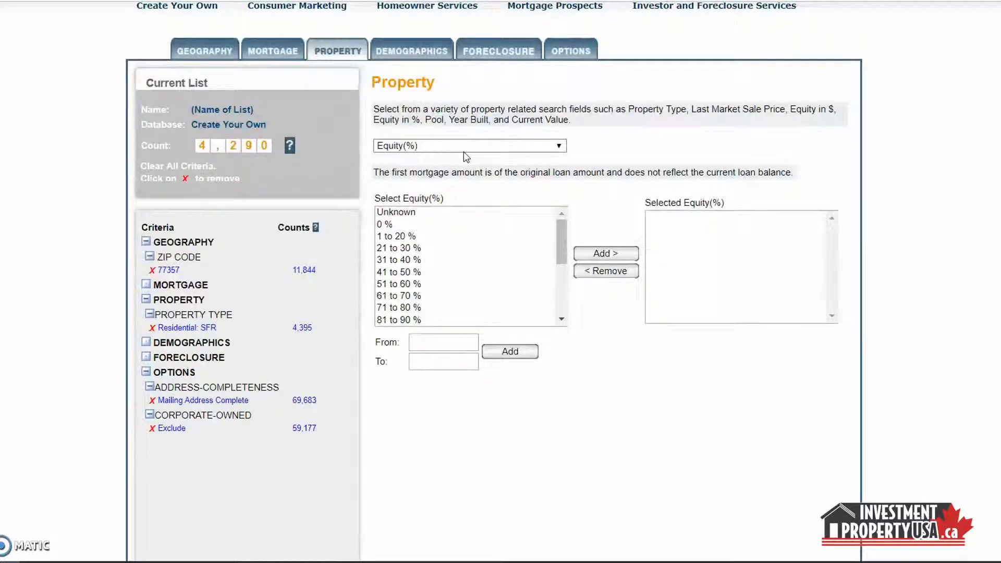
left_click(397, 259)
scroll(444, 277, "down", 2)
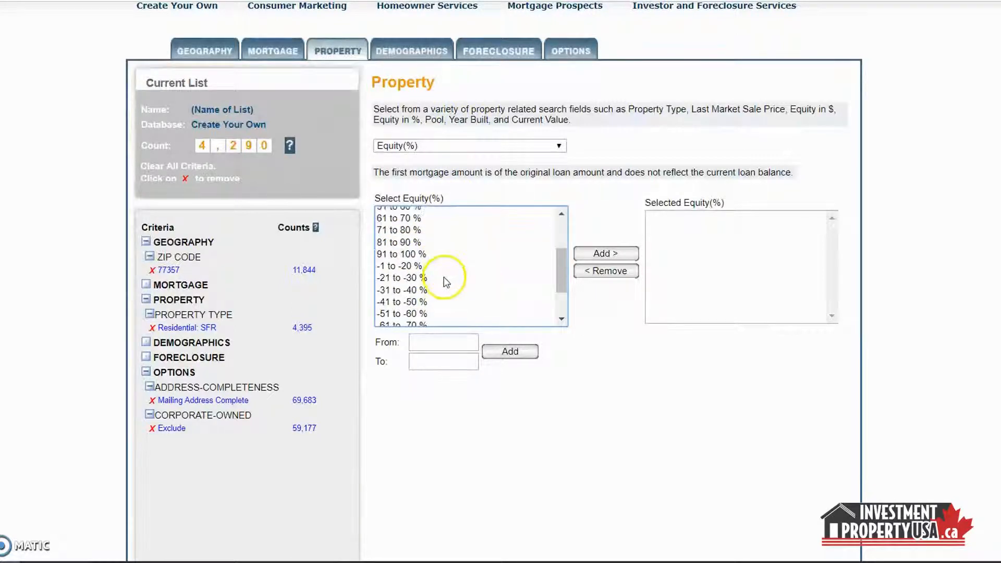
left_click(410, 254, "shift")
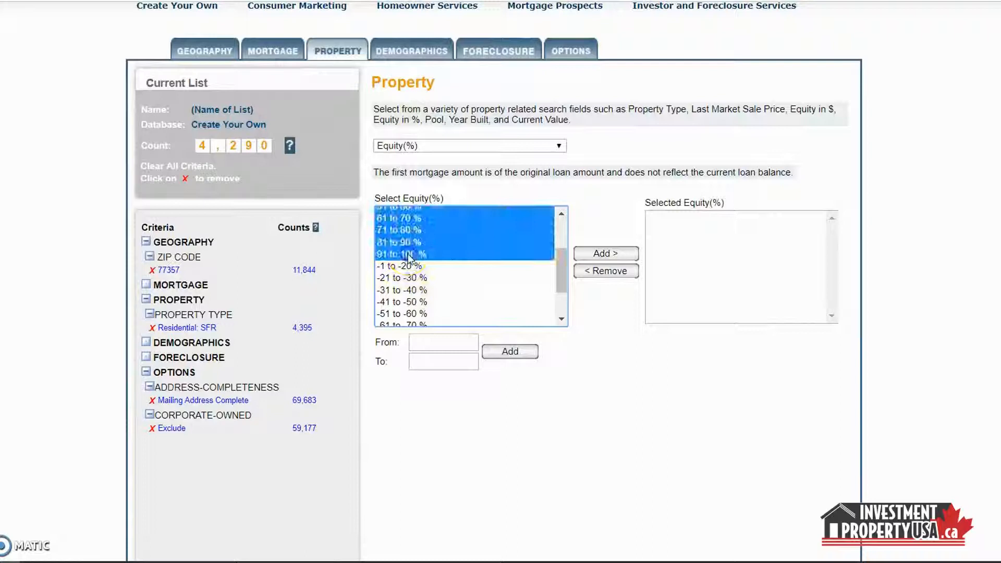
left_click(591, 256)
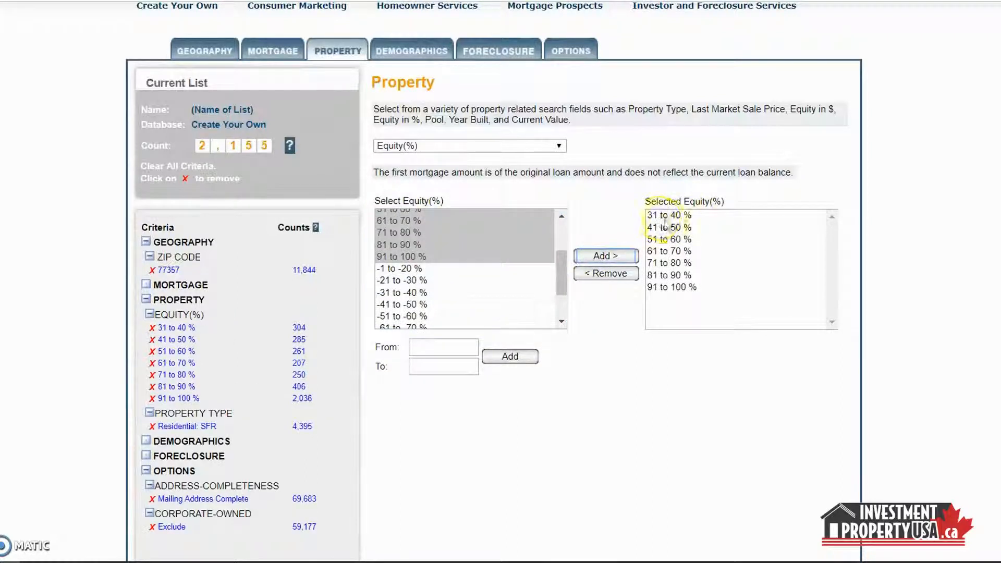
left_click(443, 349)
type("31")
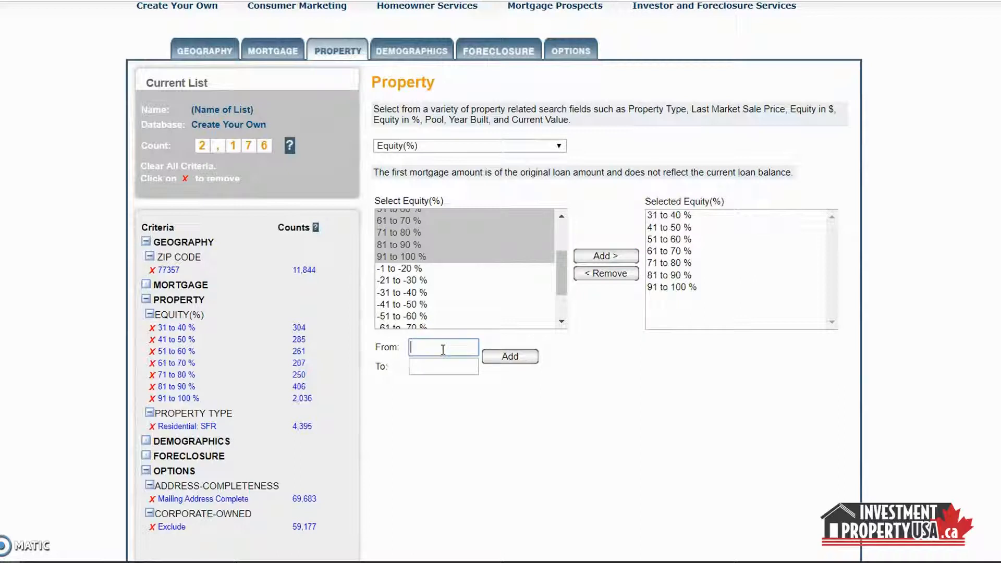
left_click(447, 367)
type("1000")
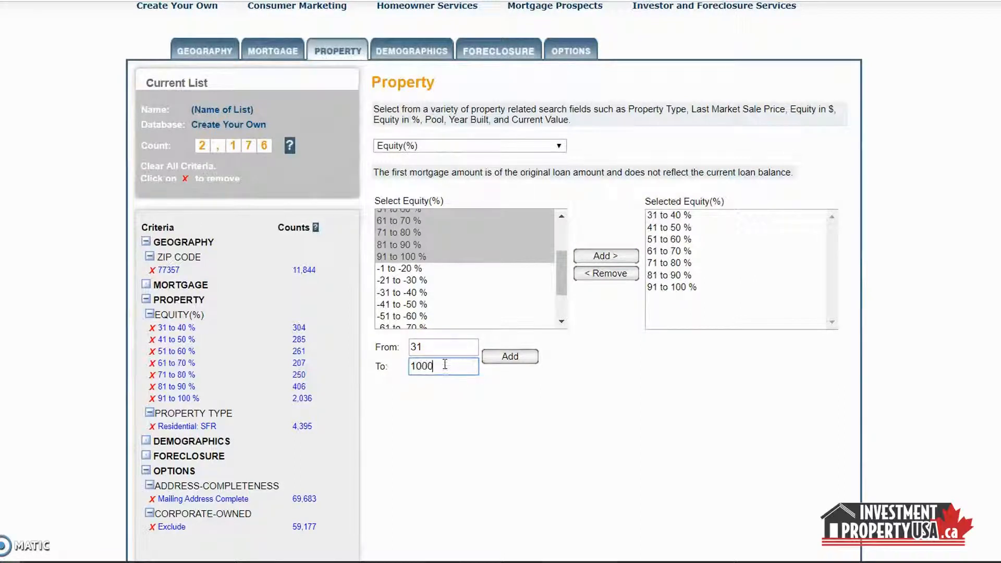
double_click(428, 367)
key("BackSpace")
double_click(419, 347)
key("BackSpace")
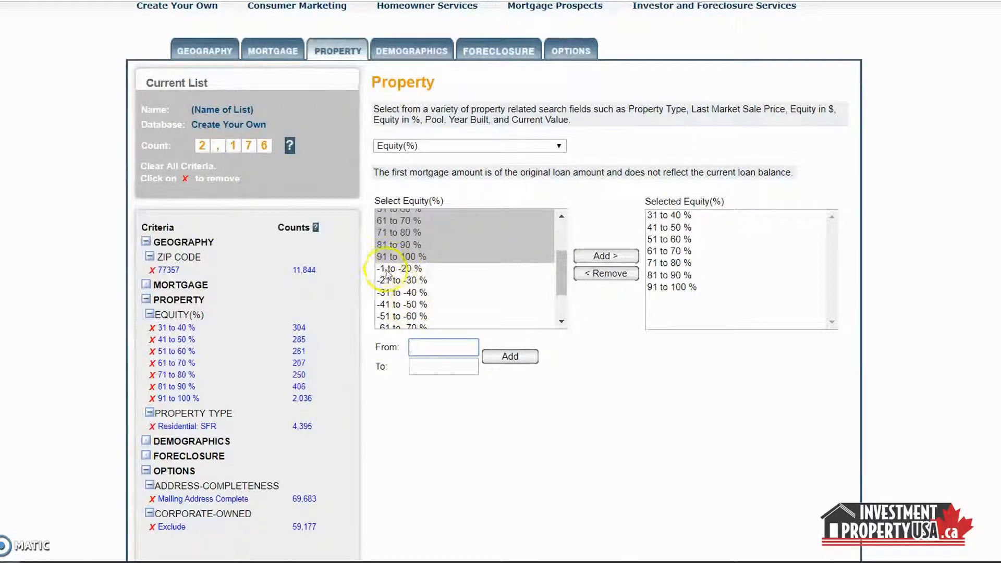
- Review the available Equity(%) ranges and check the current list's criteria and overall count
scroll(402, 279, "down", 2)
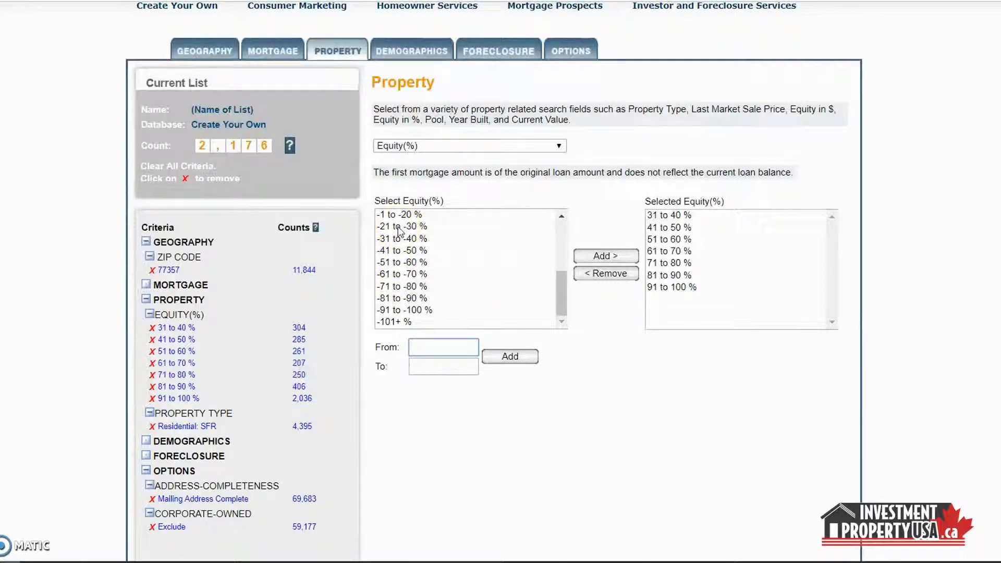
scroll(404, 232, "up", 3)
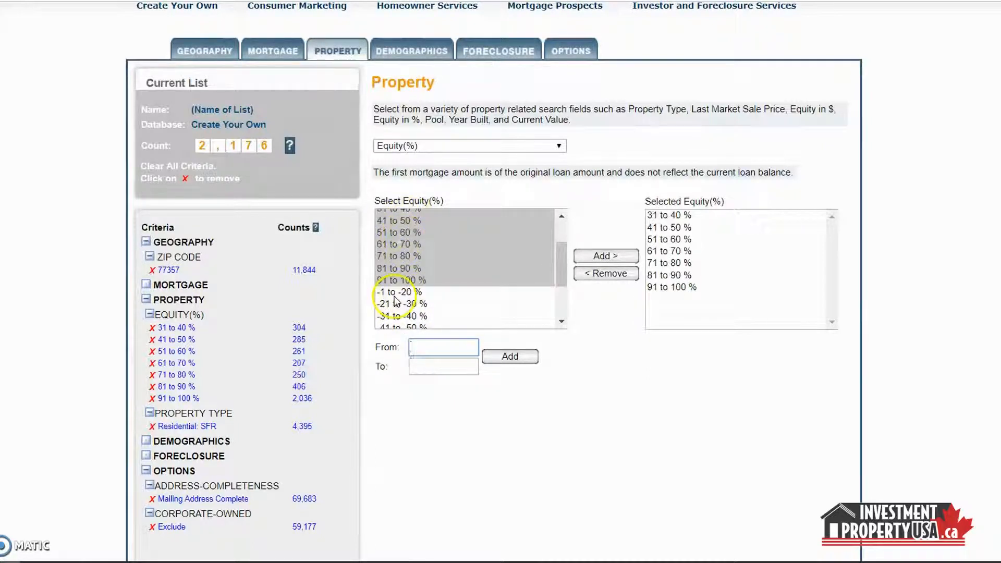
left_click(404, 285)
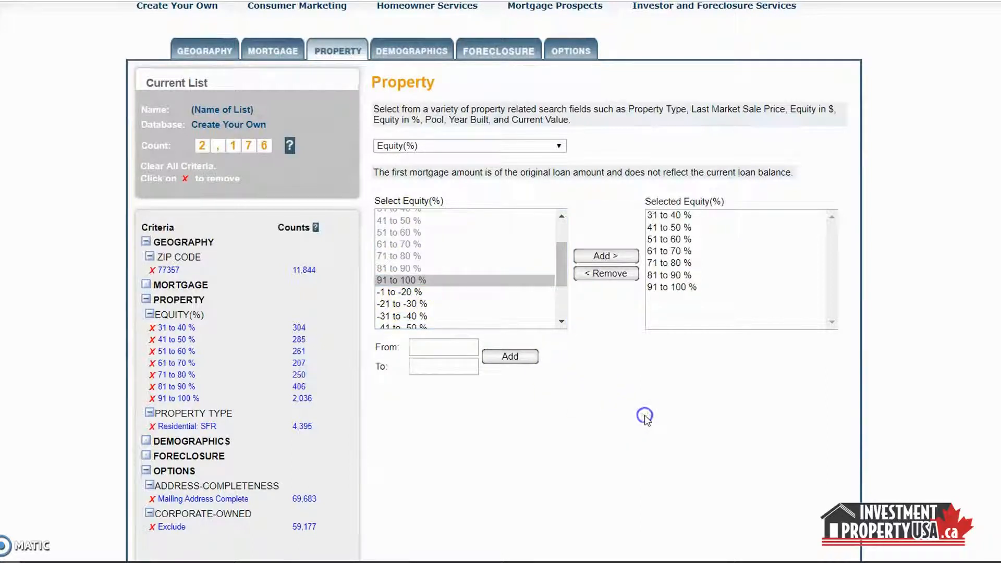
scroll(219, 292, "down", 3)
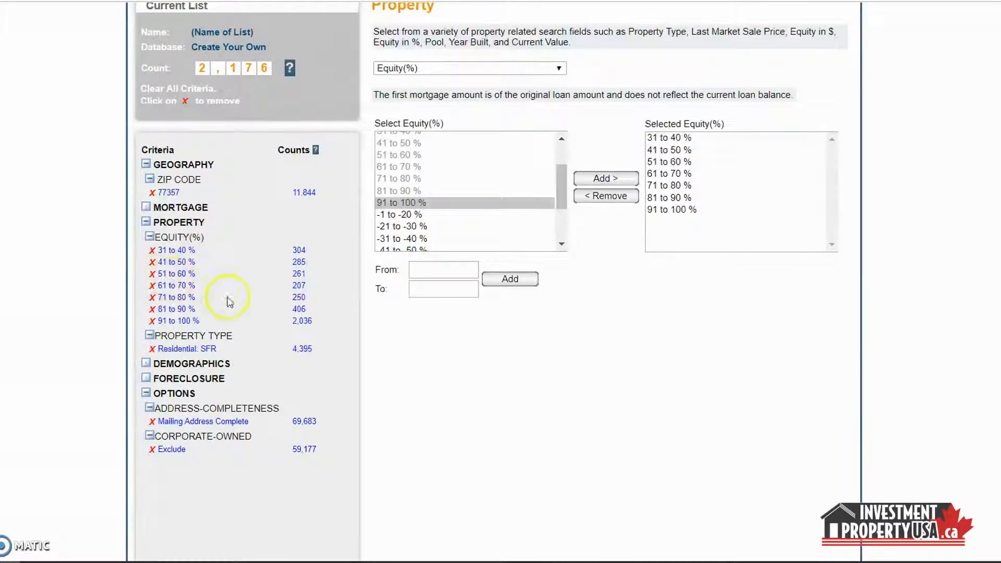
scroll(226, 297, "down", 3)
scroll(249, 112, "up", 3)
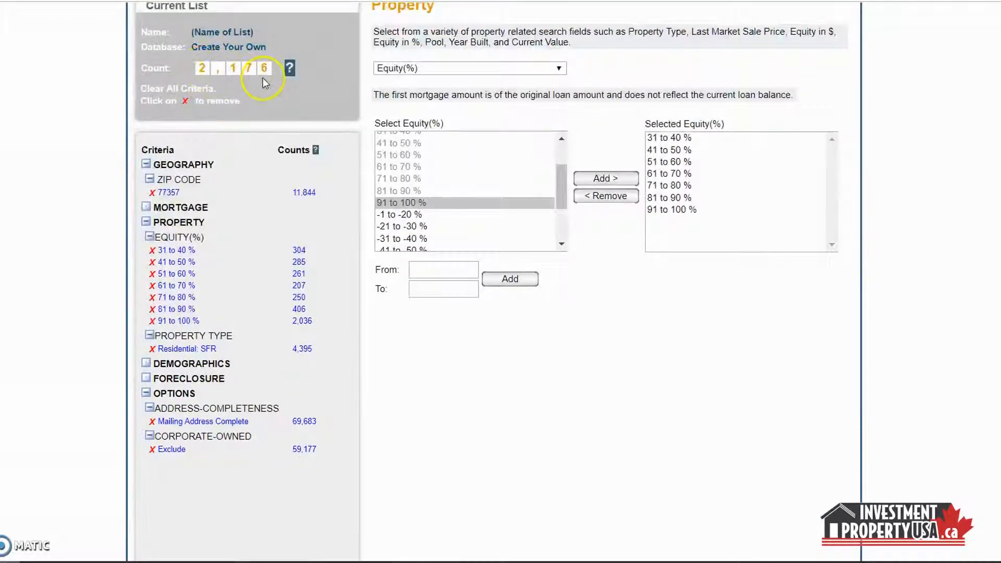
scroll(463, 361, "up", 3)
scroll(584, 272, "down", 2)
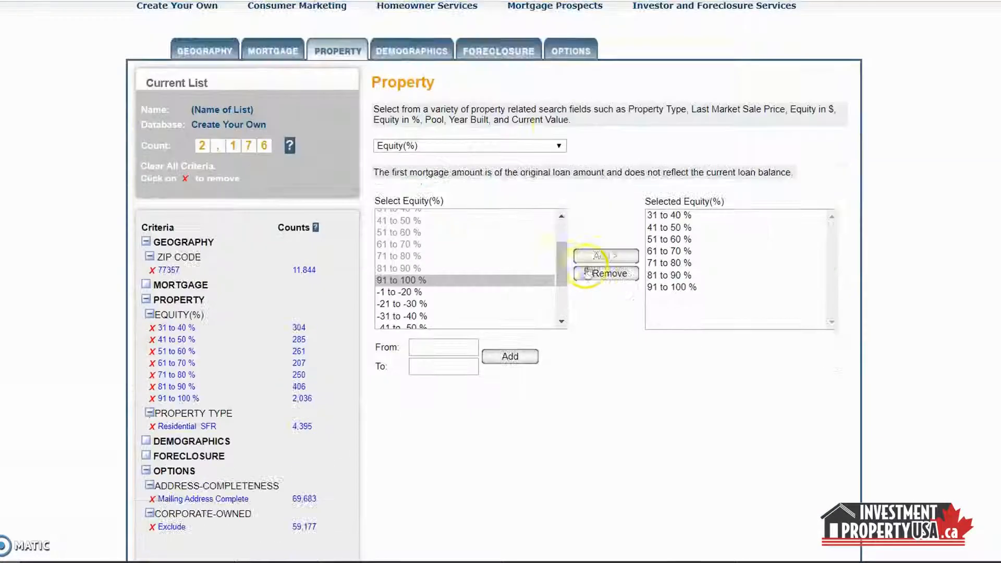
- Browse the property search fields and choose Current Home Value as the criterion
left_click(559, 146)
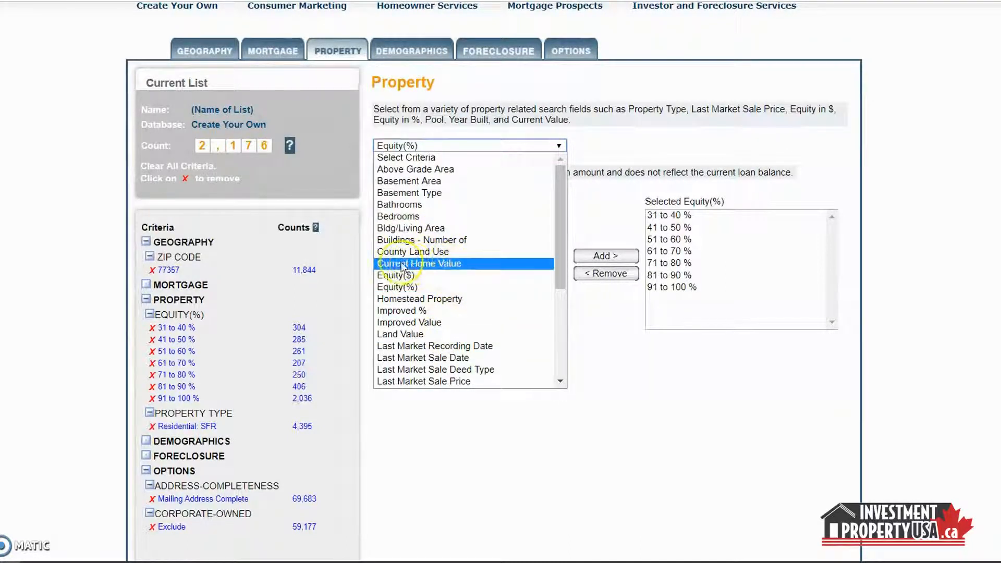
left_click_drag(561, 214, 555, 310)
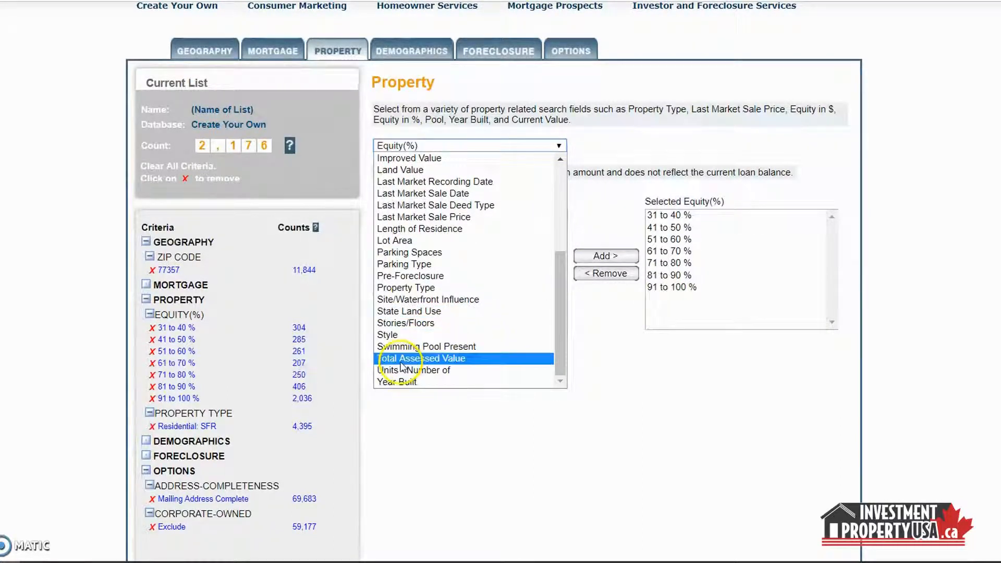
left_click(400, 312)
scroll(400, 312, "up", 5)
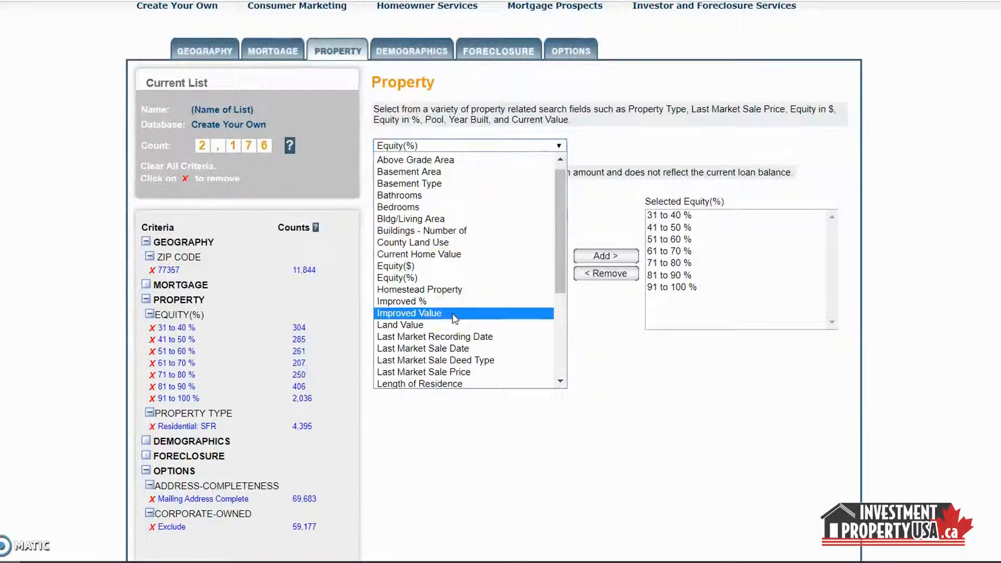
left_click(450, 262)
left_click(417, 148)
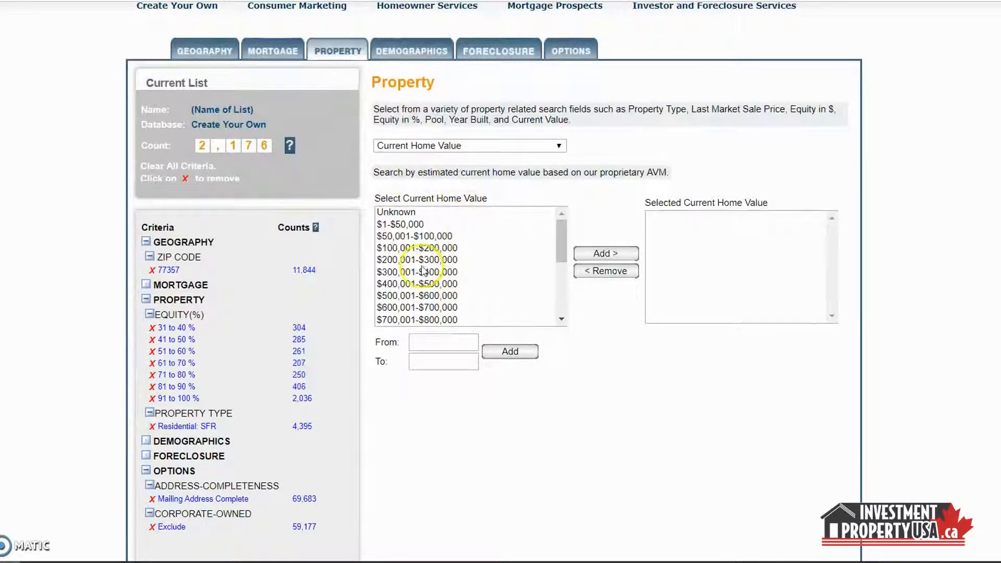
- Add a custom current home value range from $1 to $200,000 to the selected values
left_click(427, 342)
type("1")
left_click(430, 360)
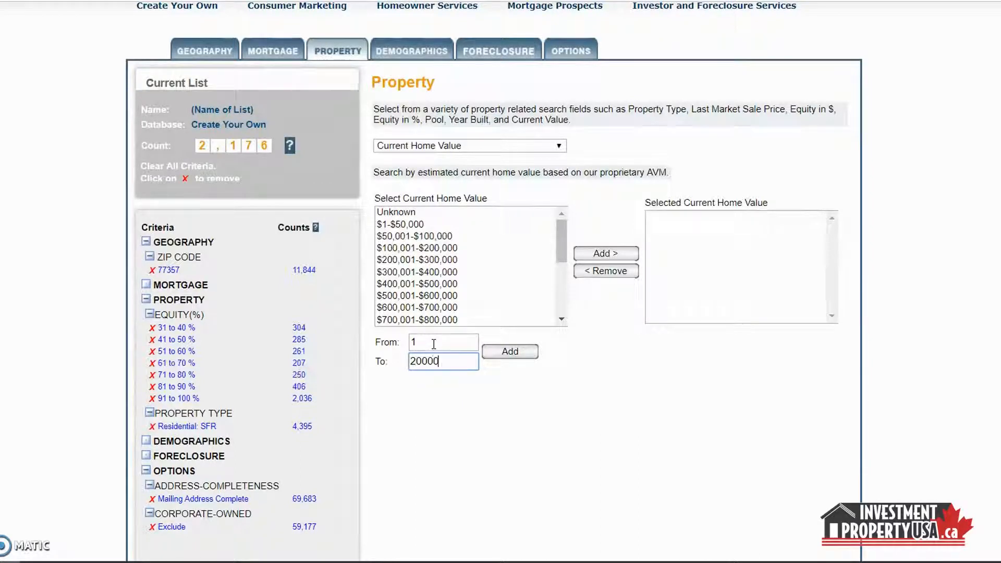
left_click(515, 355)
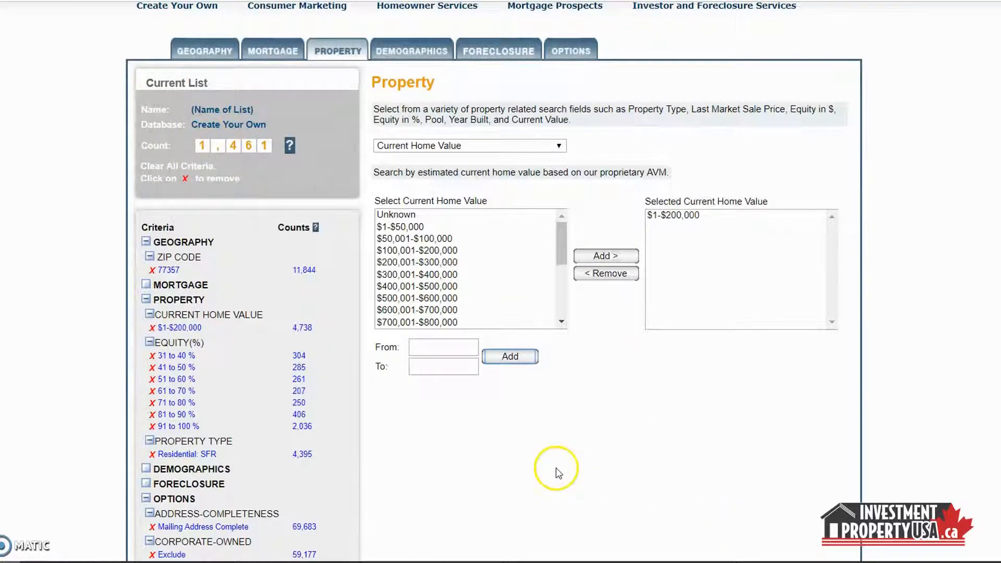
- Choose Year Built as the property search field
left_click(504, 148)
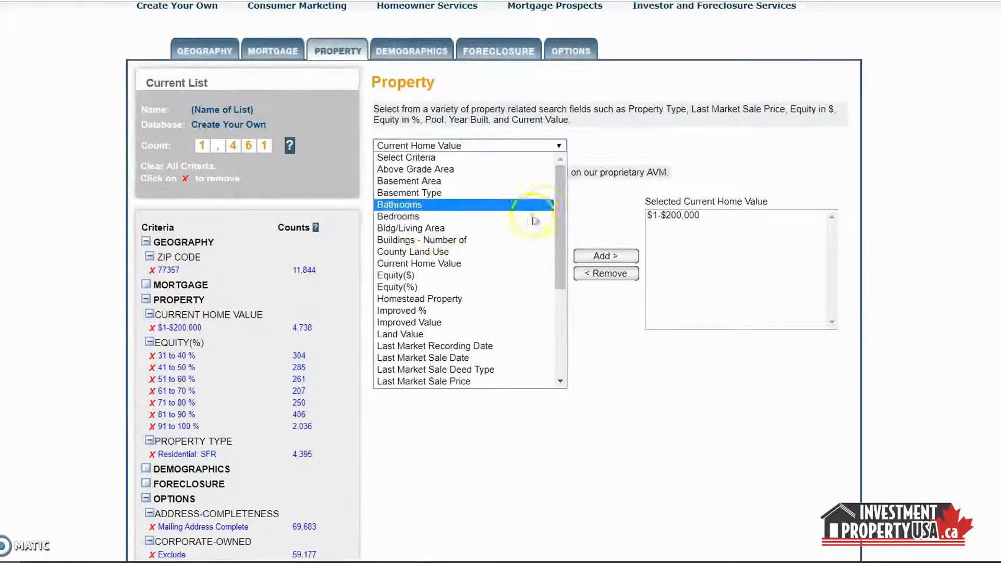
left_click_drag(561, 195, 562, 304)
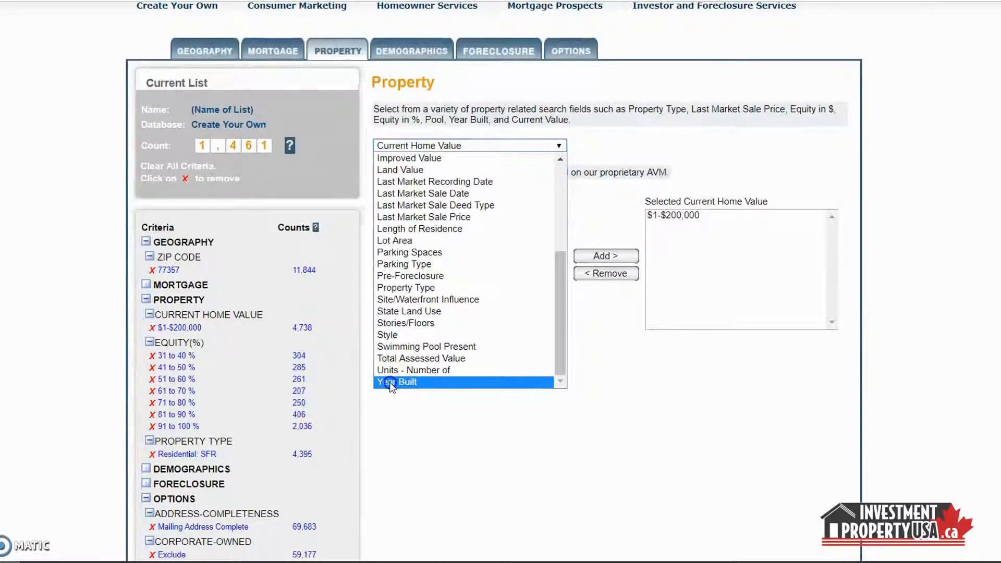
left_click(392, 383)
- Add a year built range from 1900 to 2000 to the selected criteria
left_click(440, 259)
left_click(423, 280)
left_click(425, 260)
type("1900")
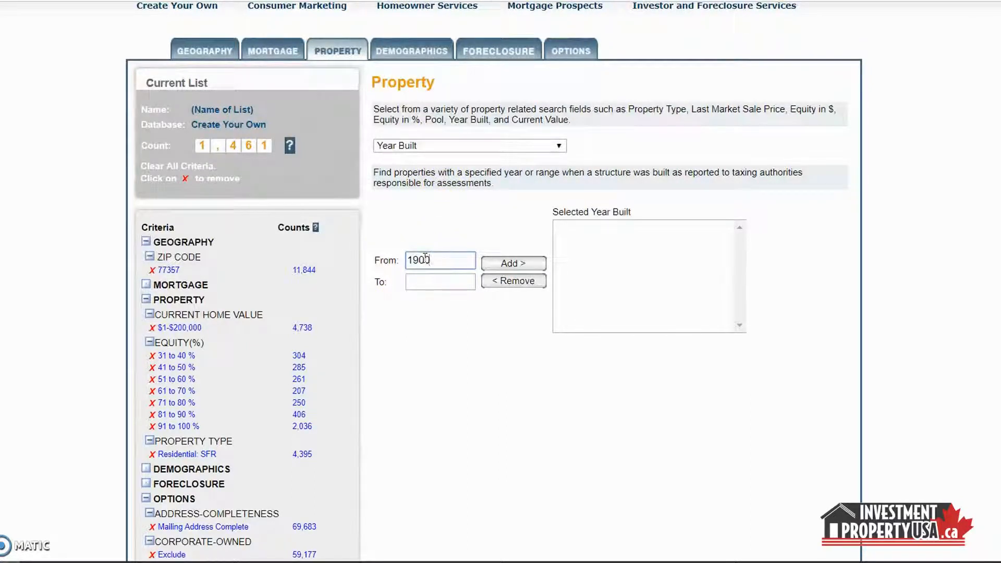
left_click(426, 280)
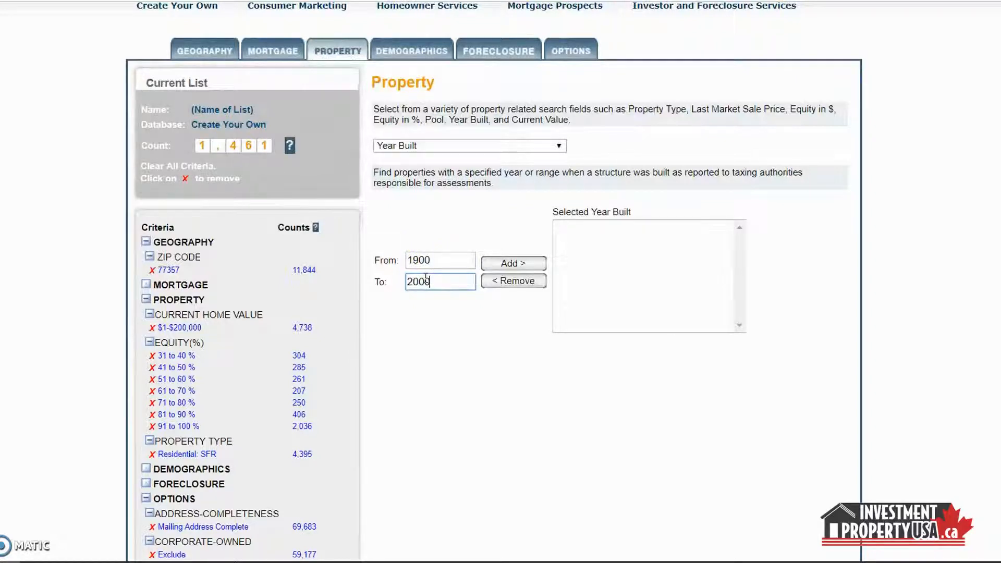
left_click(504, 266)
left_click(504, 264)
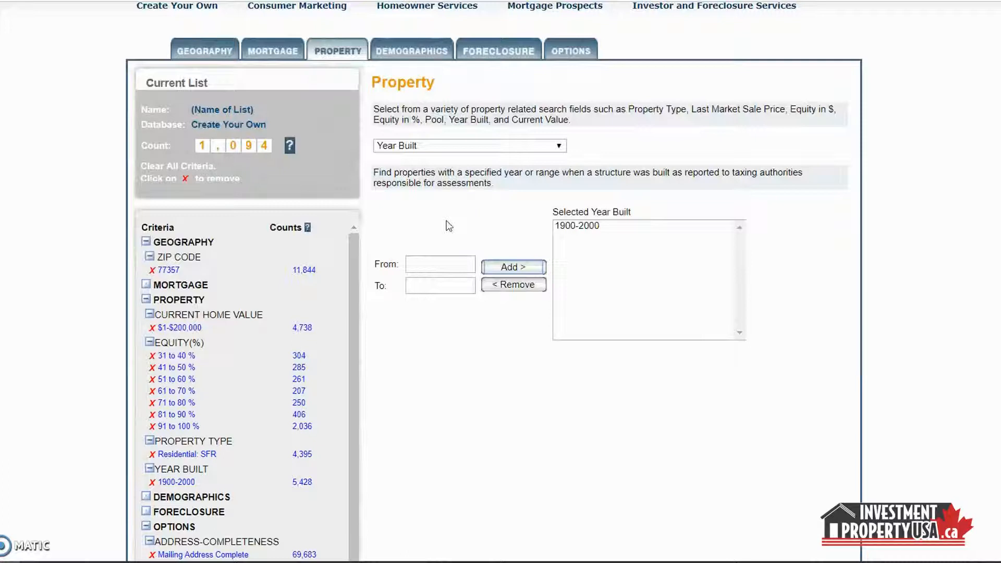
- Look through the remaining property search fields and review the selected criteria and list count
left_click(477, 146)
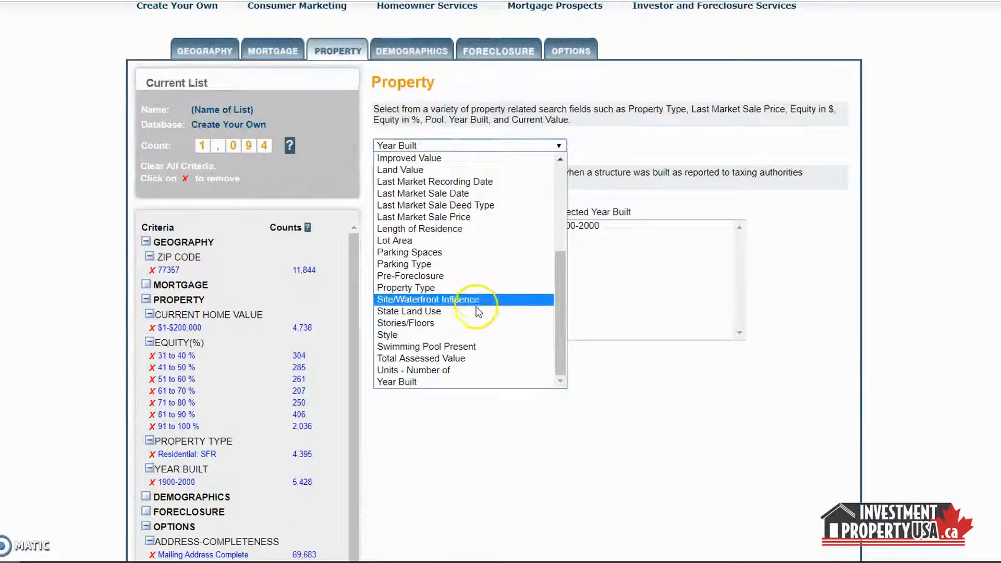
scroll(476, 263, "up", 5)
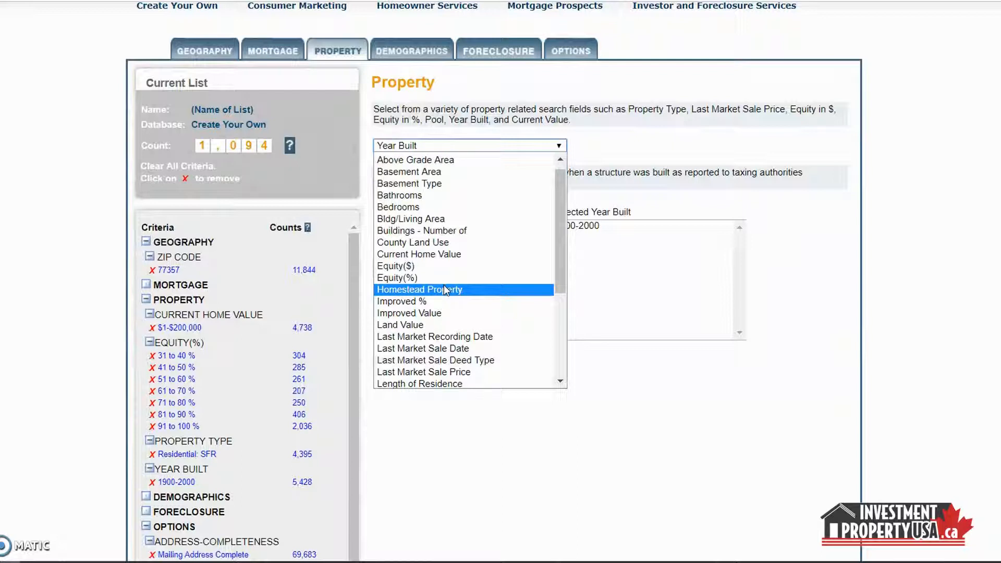
left_click(597, 131)
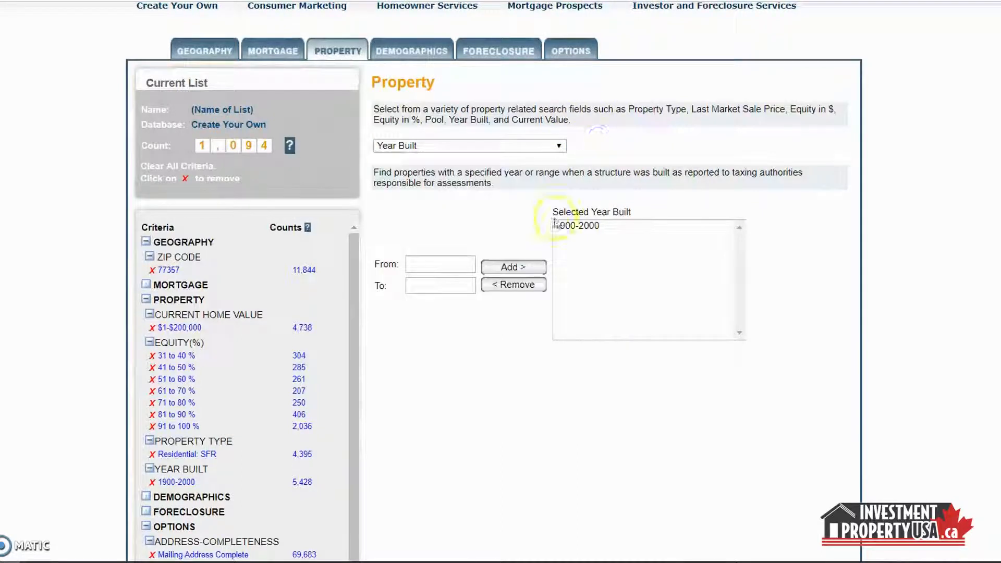
scroll(440, 381, "down", 3)
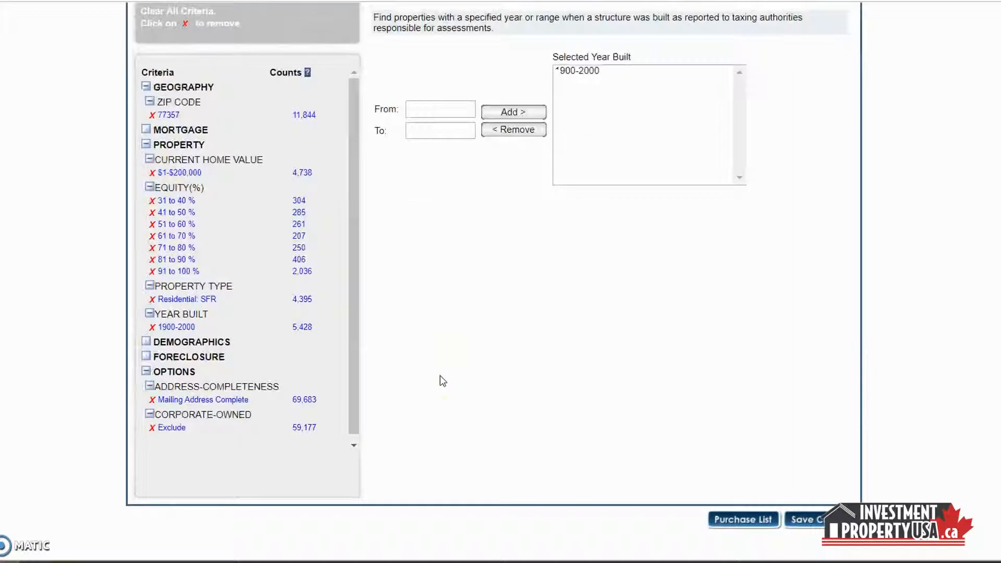
scroll(442, 381, "up", 3)
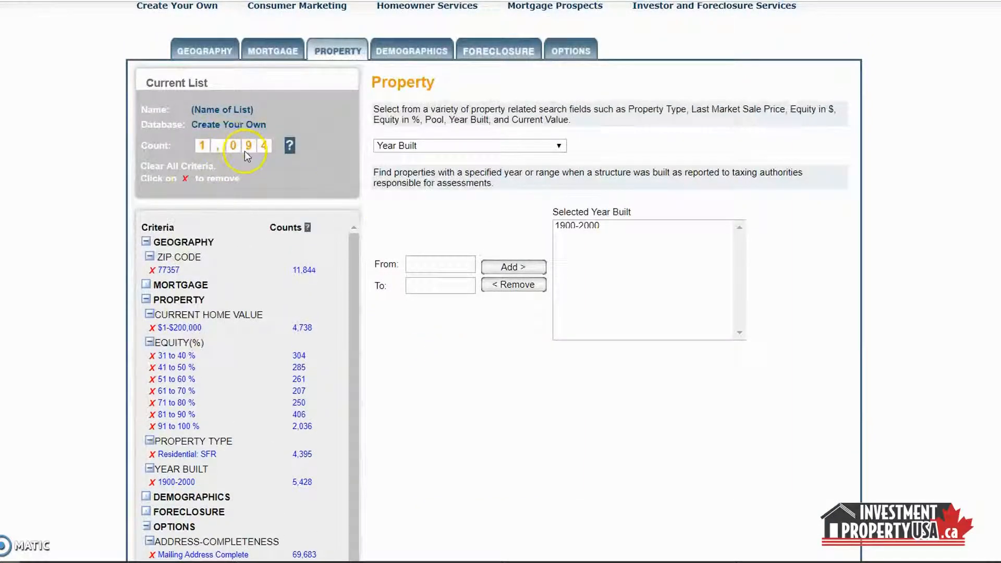
- Open the demographics criteria and examine which household search fields are available, without choosing one
scroll(505, 373, "up", 3)
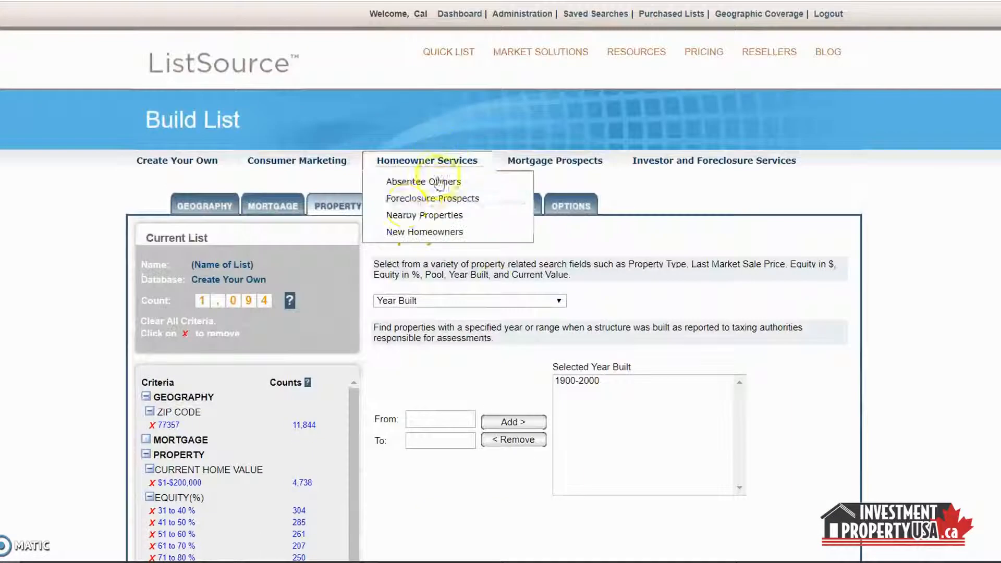
left_click(406, 204)
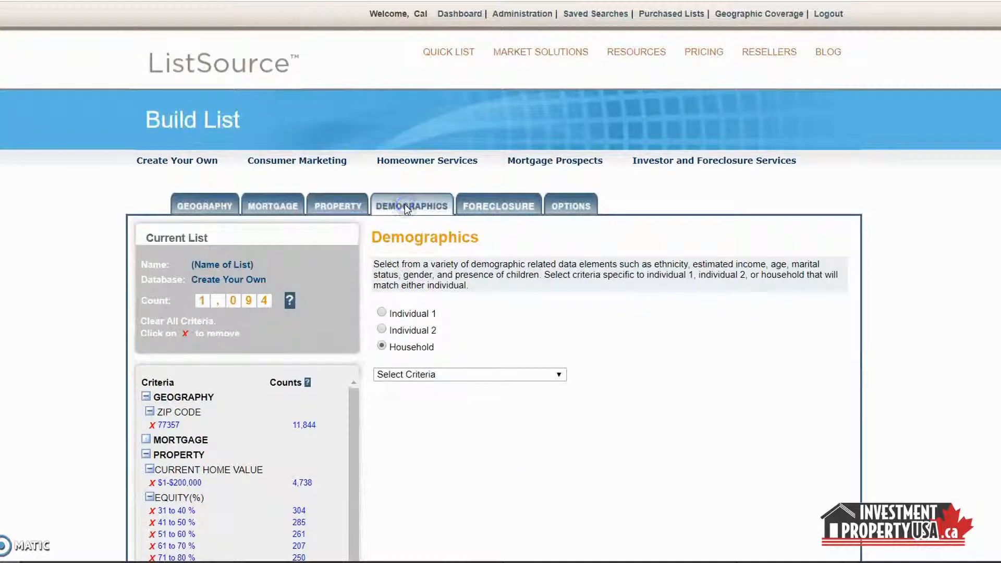
scroll(454, 297, "down", 2)
left_click(435, 299)
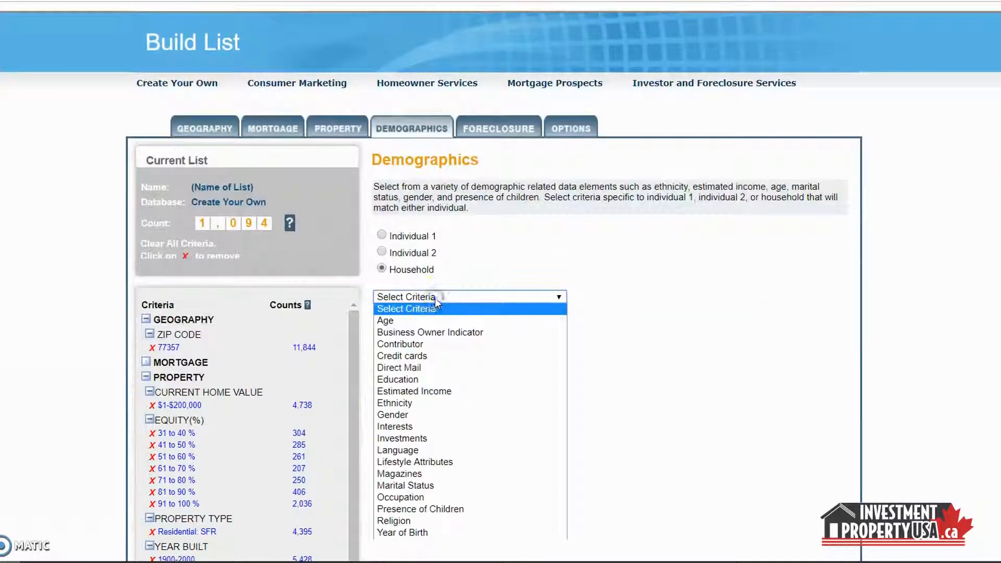
scroll(435, 294, "down", 2)
left_click(451, 223)
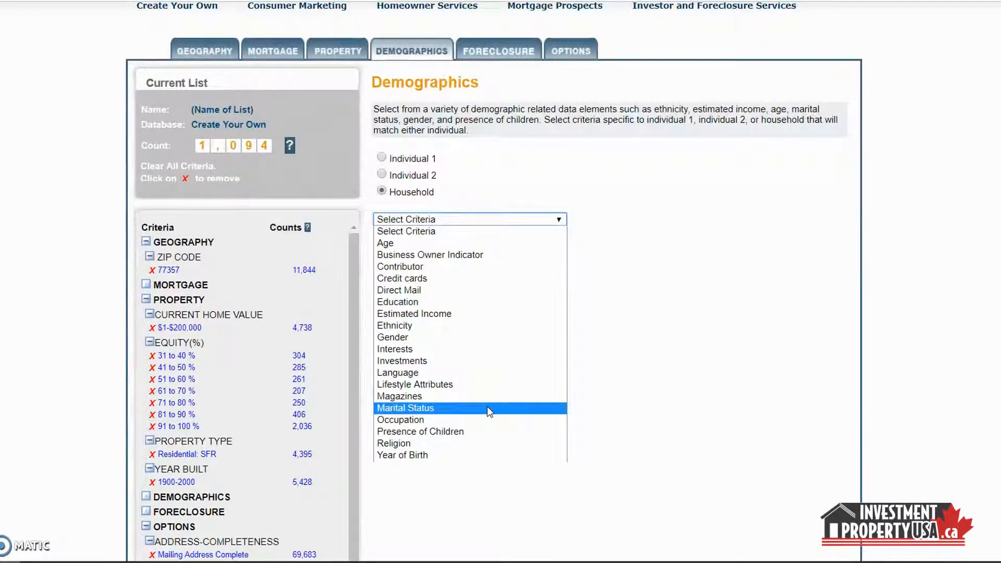
left_click(479, 455)
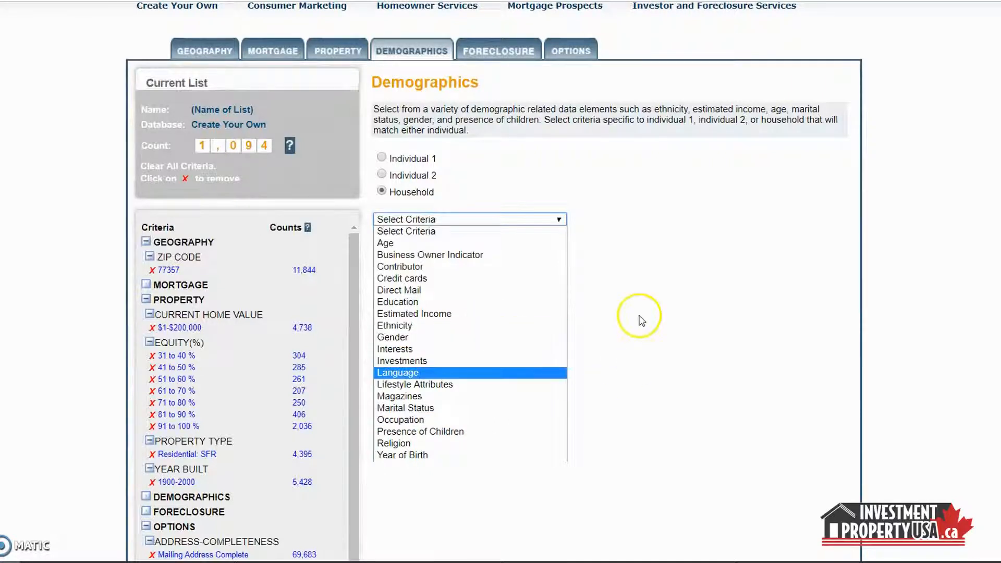
left_click(660, 212)
scroll(530, 178, "up", 3)
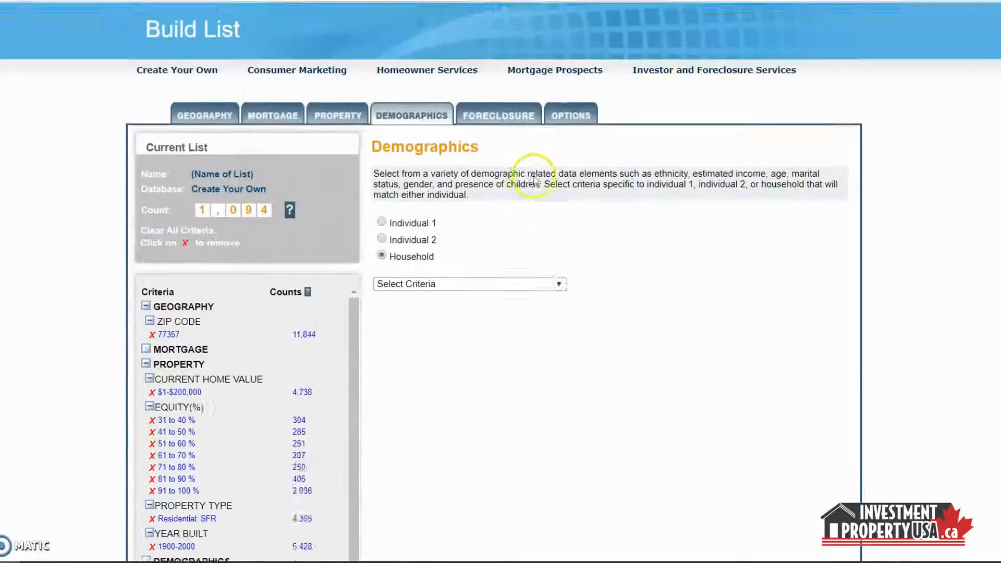
- Open the foreclosure criteria and examine the foreclosure stage options alongside the current list's criteria
left_click(514, 206)
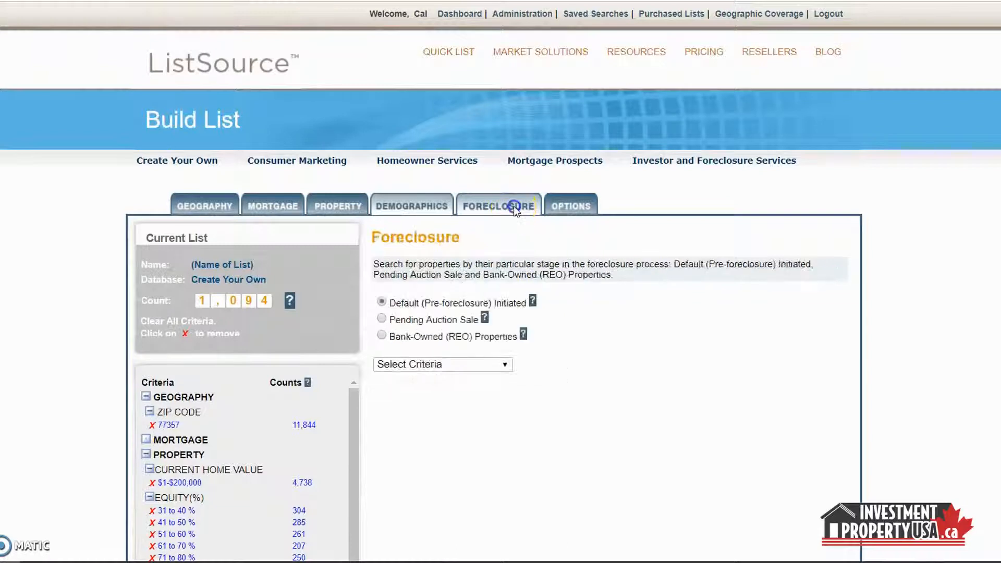
scroll(639, 300, "down", 2)
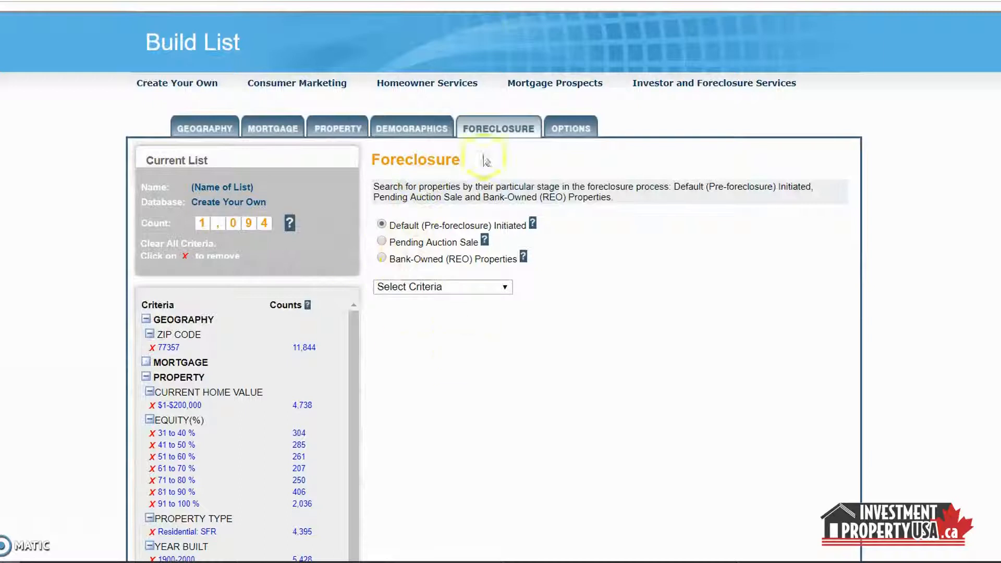
scroll(438, 404, "down", 3)
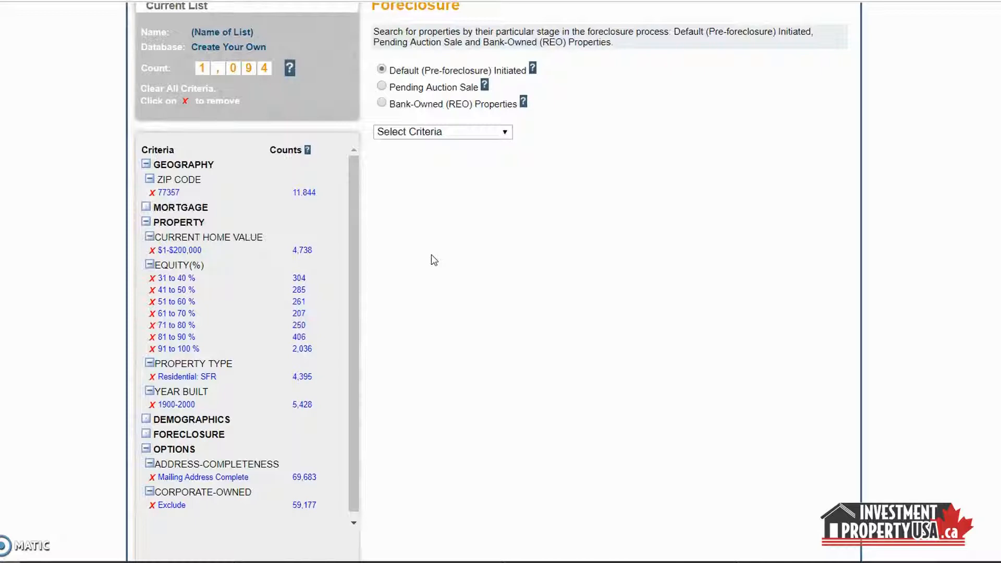
scroll(432, 259, "up", 5)
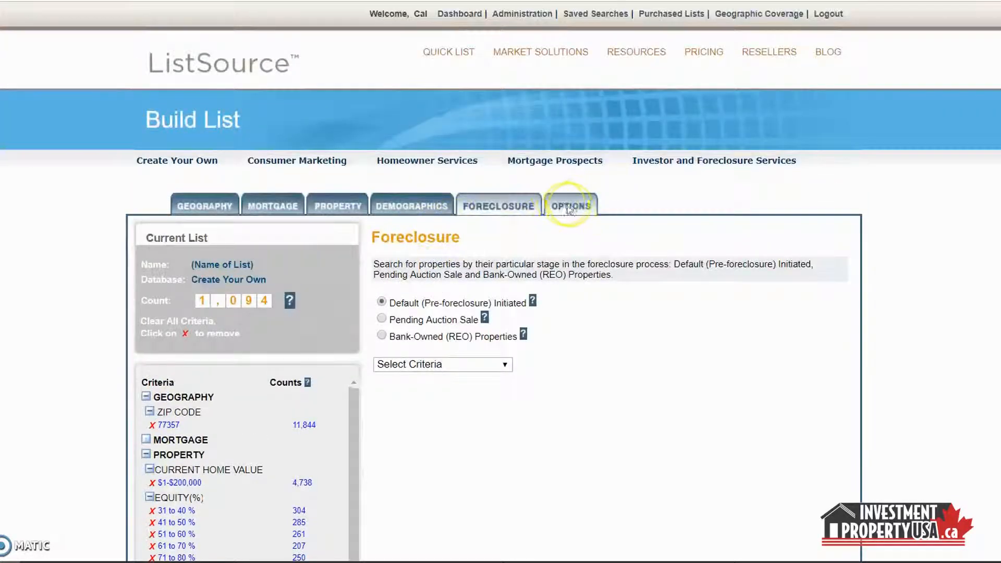
- Limit the list to absentee-owned properties, including both in-state and out-of-state owners
left_click(582, 204)
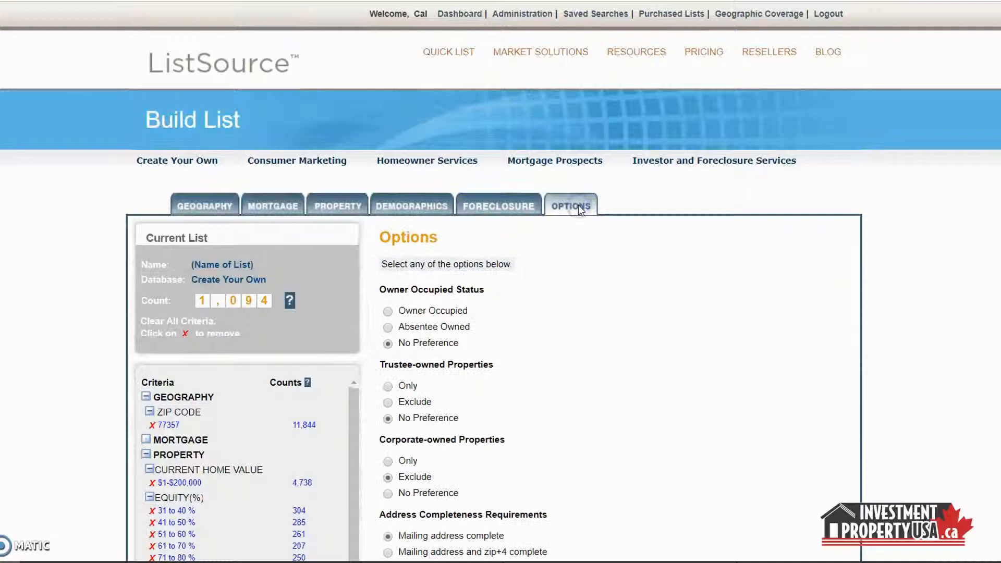
scroll(627, 260, "down", 5)
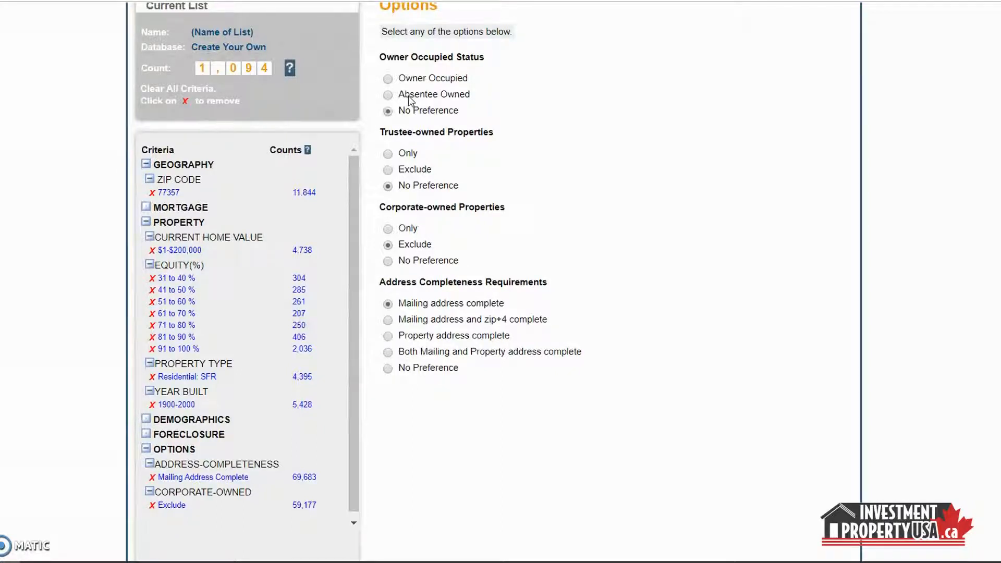
left_click(390, 95)
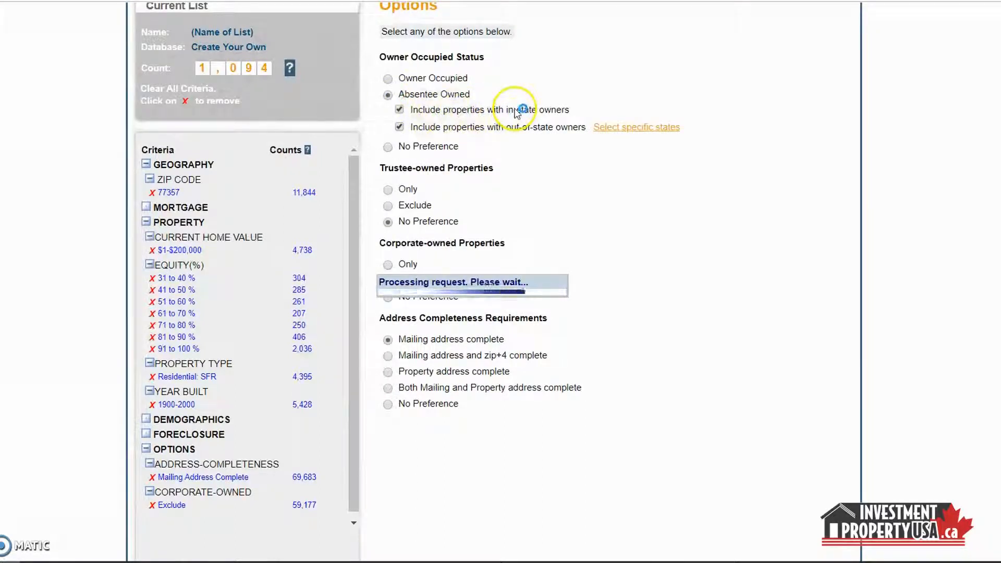
left_click(409, 114)
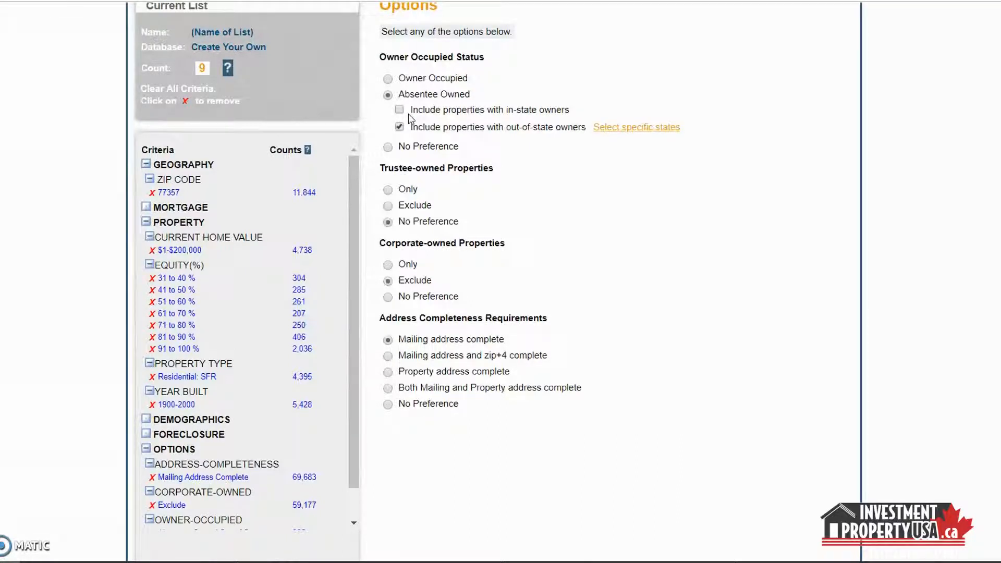
left_click(399, 110)
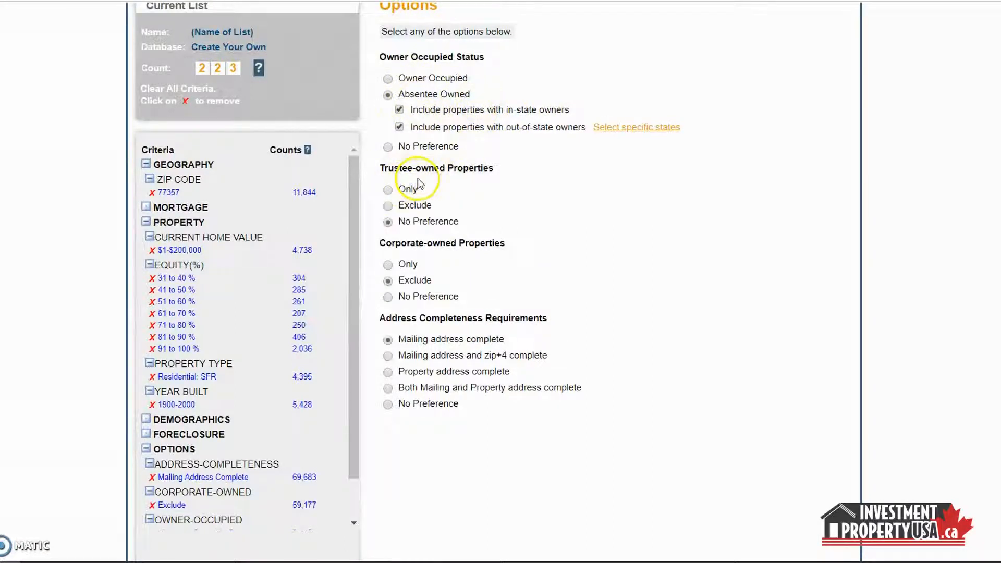
- Exclude trustee-owned properties from the list and check the corporate-owned and address completeness settings
left_click(388, 207)
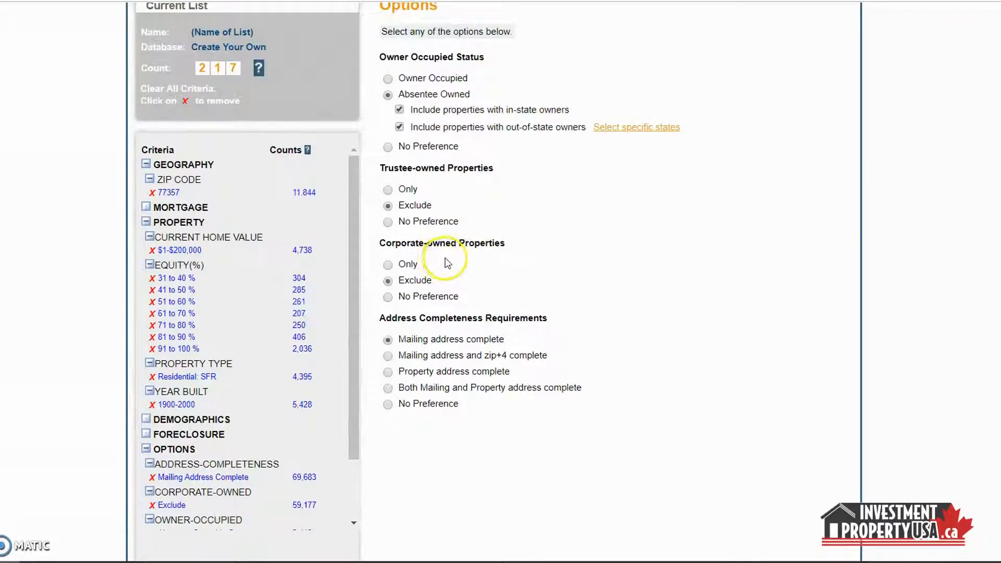
scroll(447, 276, "down", 2)
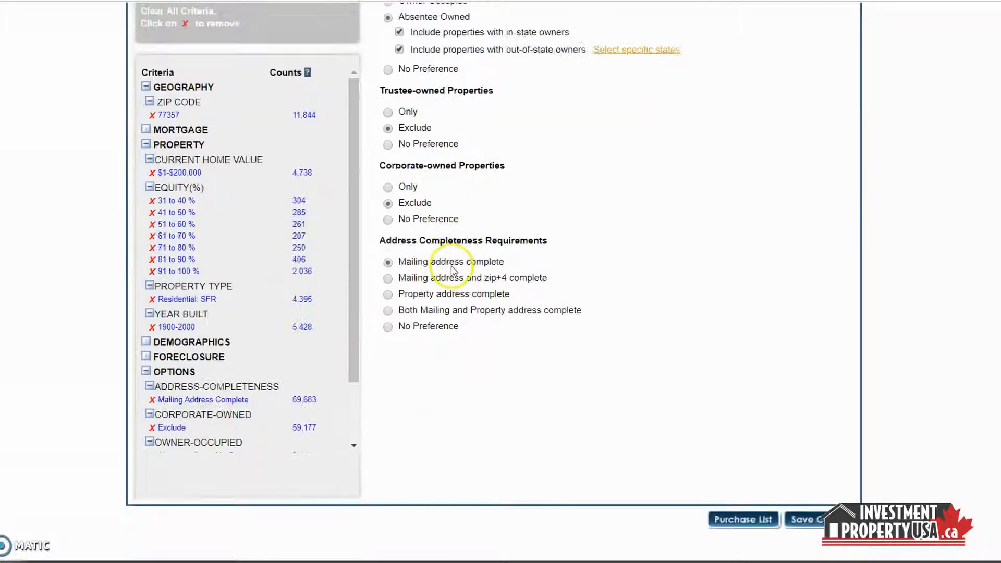
mouse_move(443, 264)
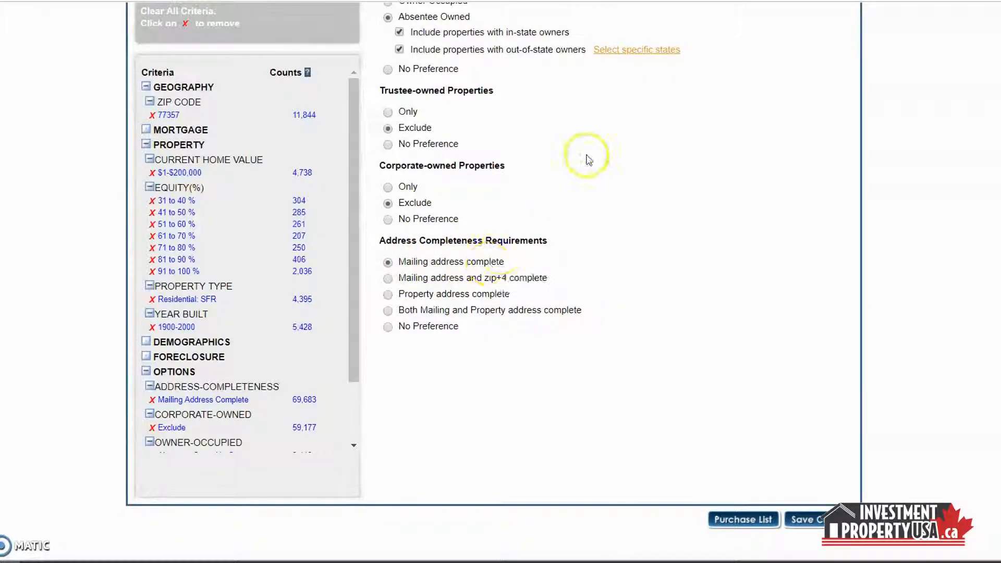
left_click(552, 230)
- Review the list count and all selected criteria, including the owner-occupied and trustee-owned entries under the options group
scroll(552, 231, "up", 2)
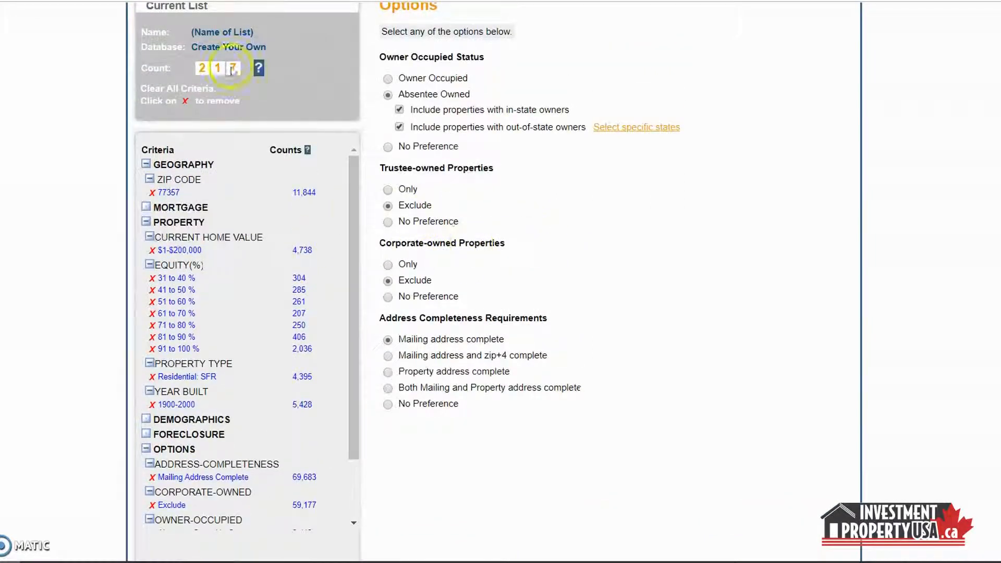
scroll(597, 189, "down", 1)
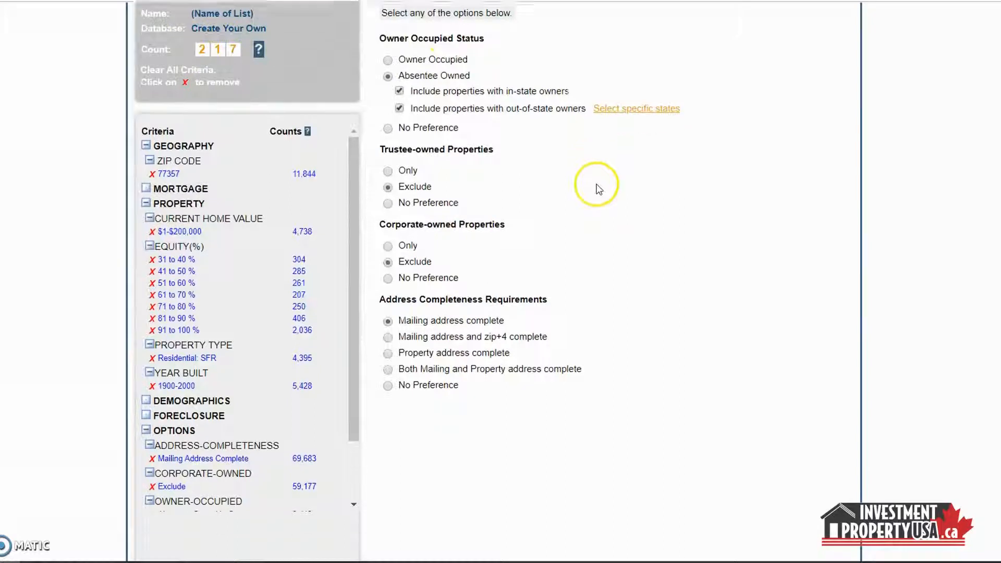
scroll(598, 189, "down", 3)
left_click_drag(355, 161, 360, 230)
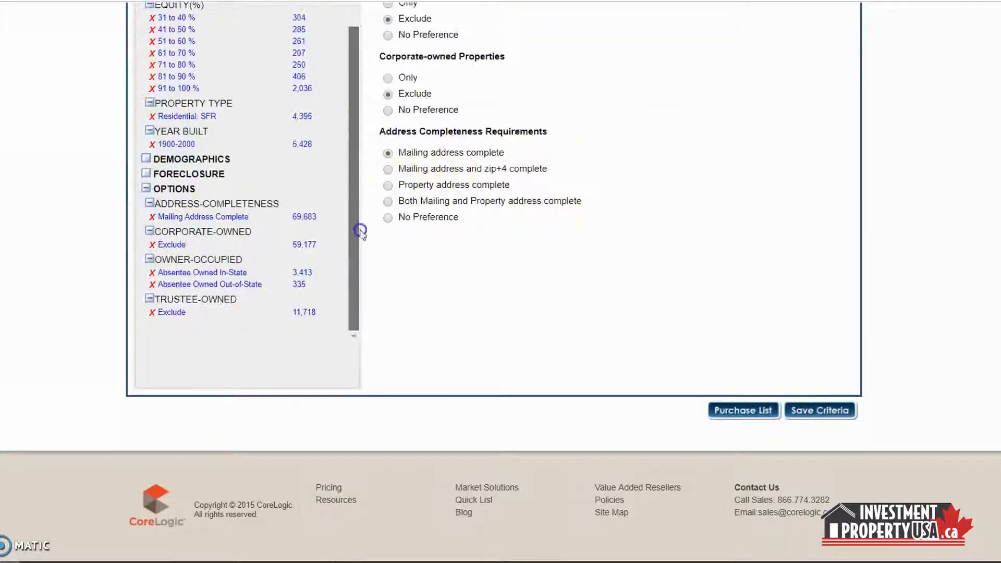
scroll(116, 263, "up", 3)
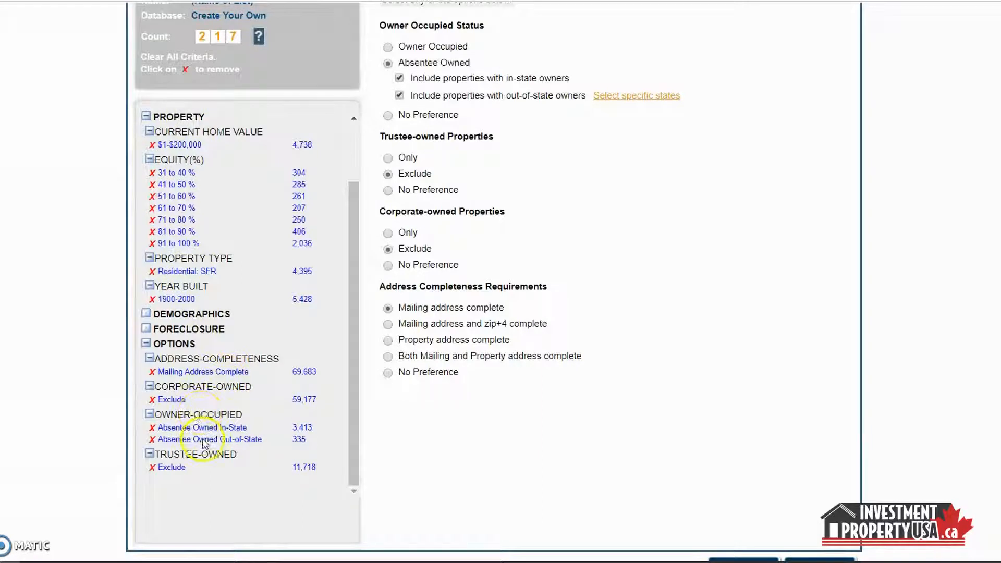
scroll(99, 357, "down", 1)
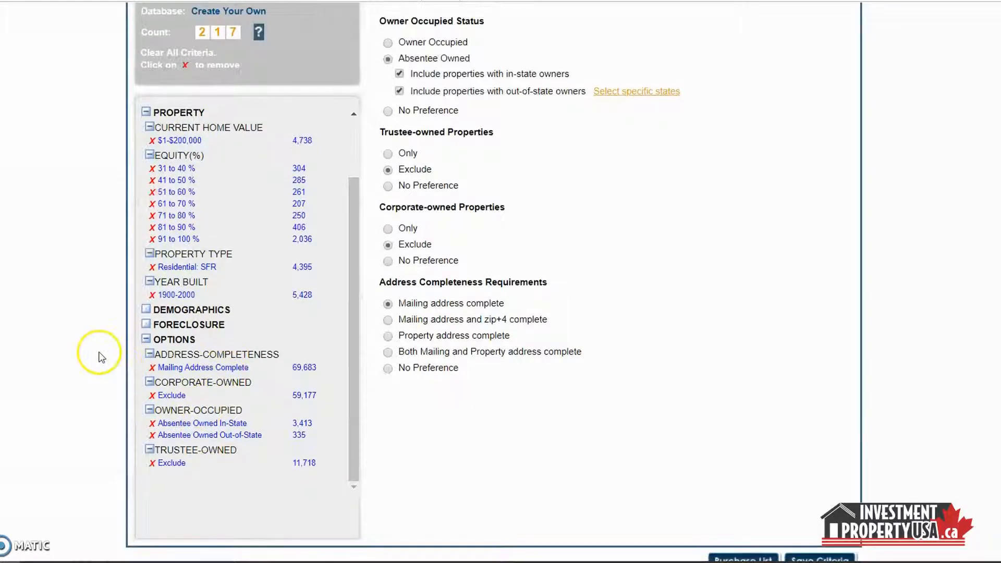
scroll(102, 358, "down", 1)
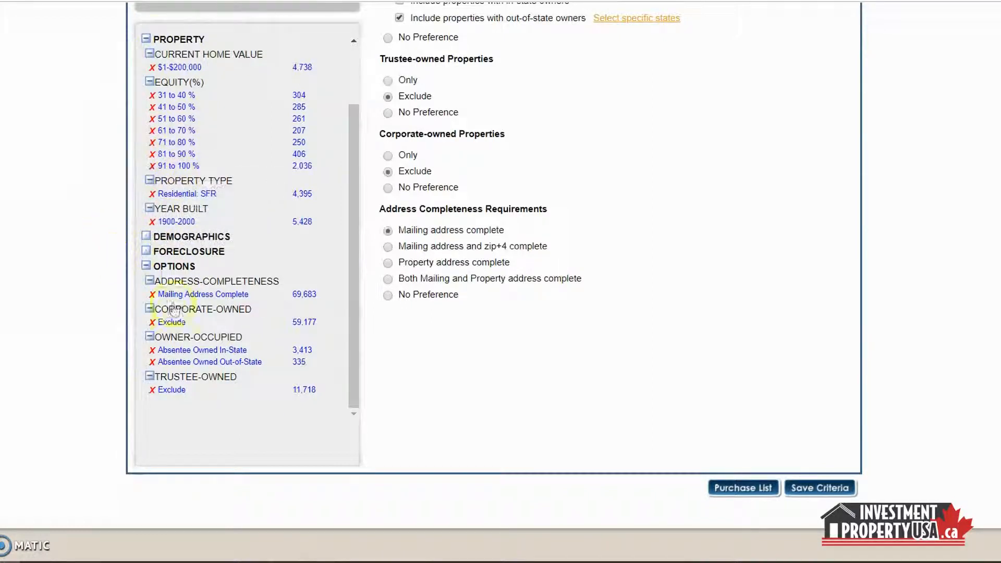
scroll(594, 188, "up", 6)
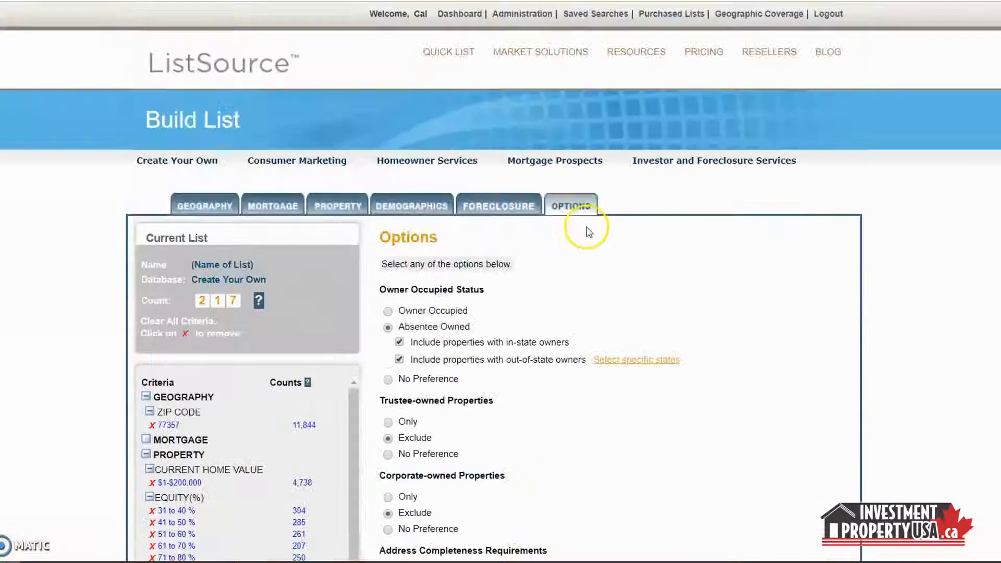
- Proceed to purchasing the list and open the list name for editing in the order summary
scroll(592, 231, "down", 7)
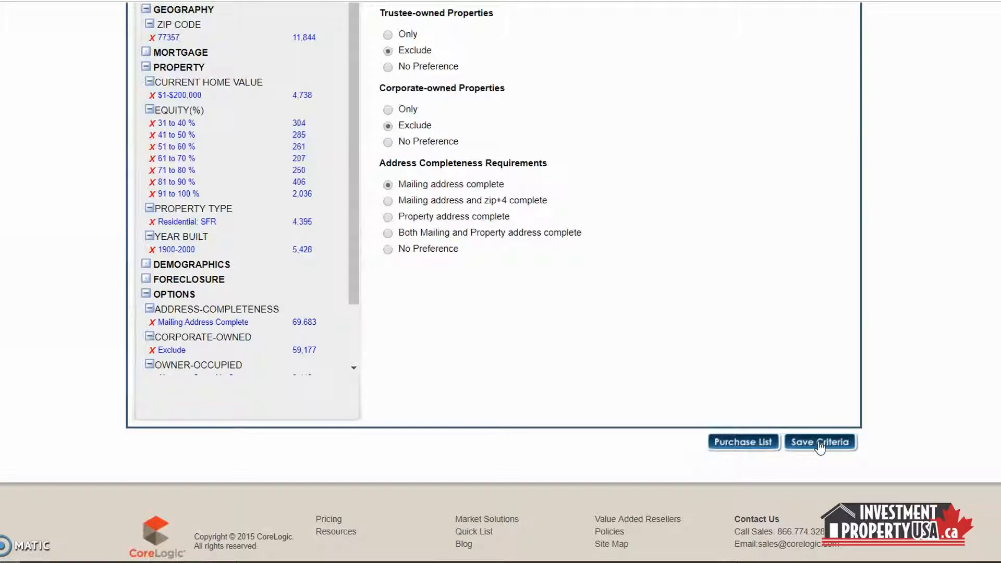
left_click(732, 444)
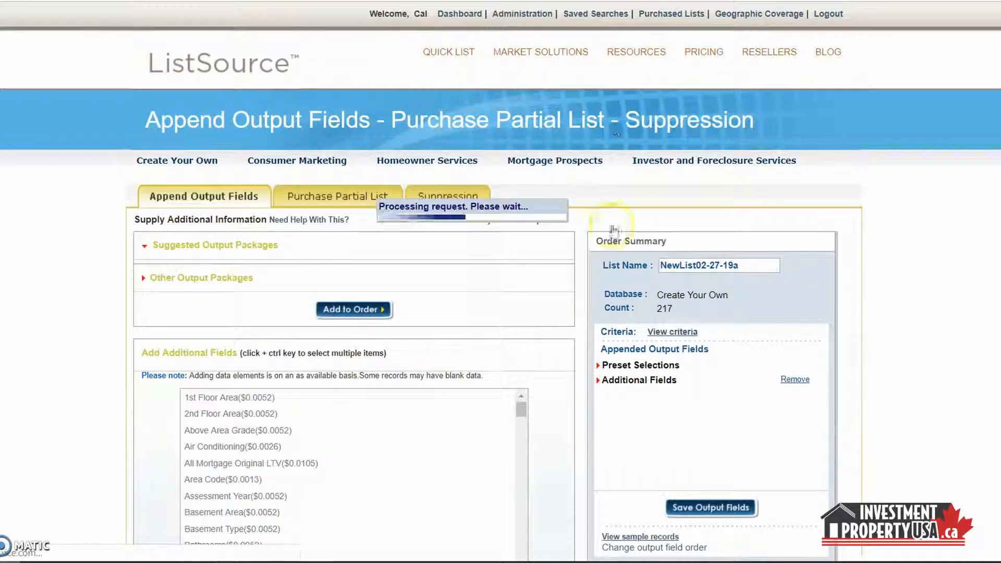
scroll(480, 256, "down", 1)
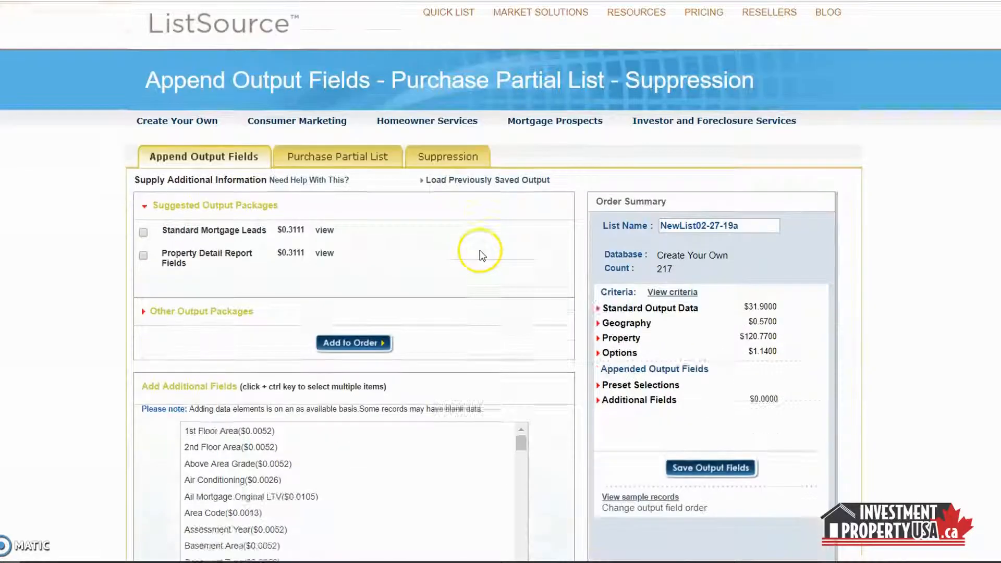
scroll(480, 255, "down", 3)
left_click(755, 108)
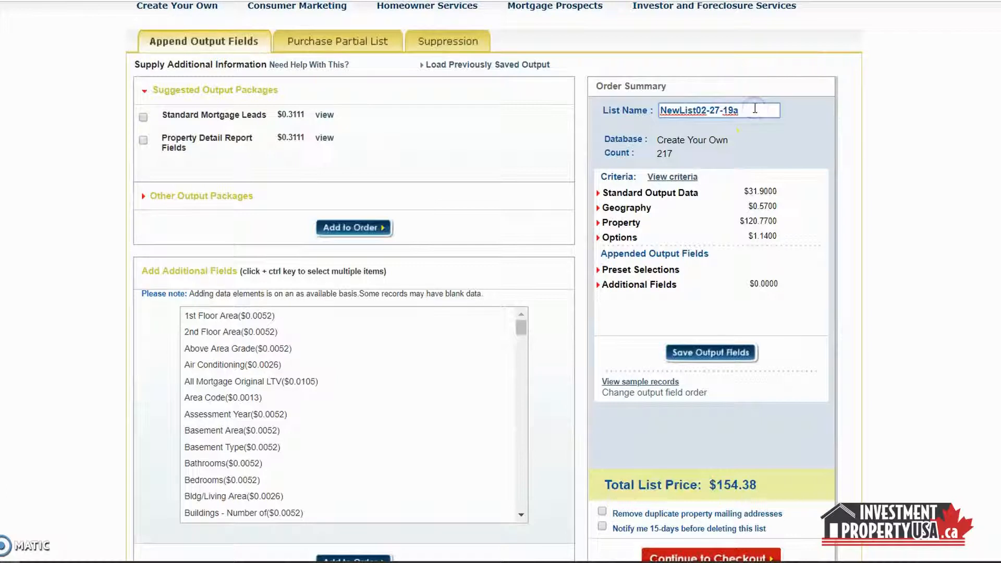
- Remove duplicate property mailing addresses from the order and look over the available output packages and additional fields
scroll(755, 108, "down", 2)
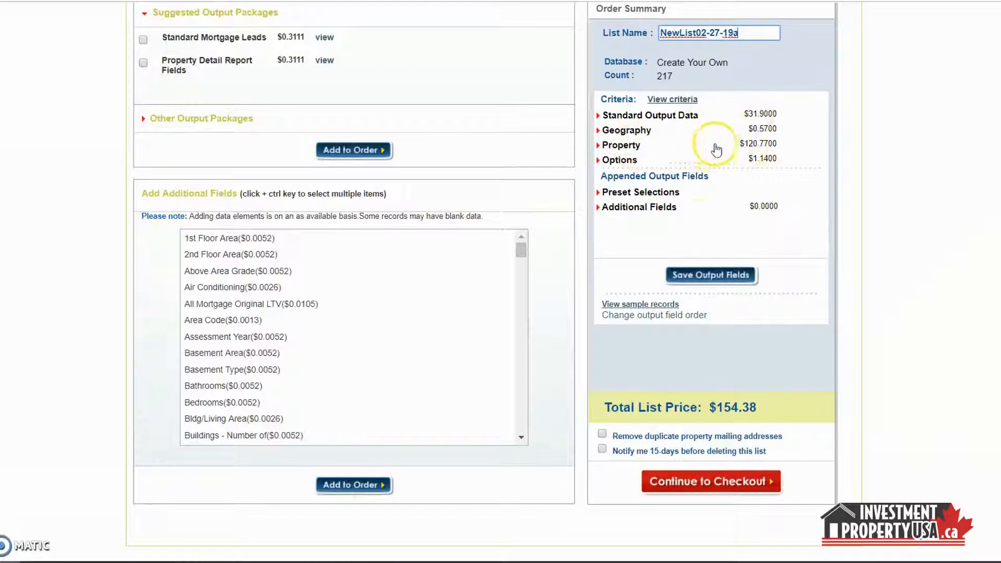
scroll(697, 233, "down", 2)
scroll(826, 202, "down", 2)
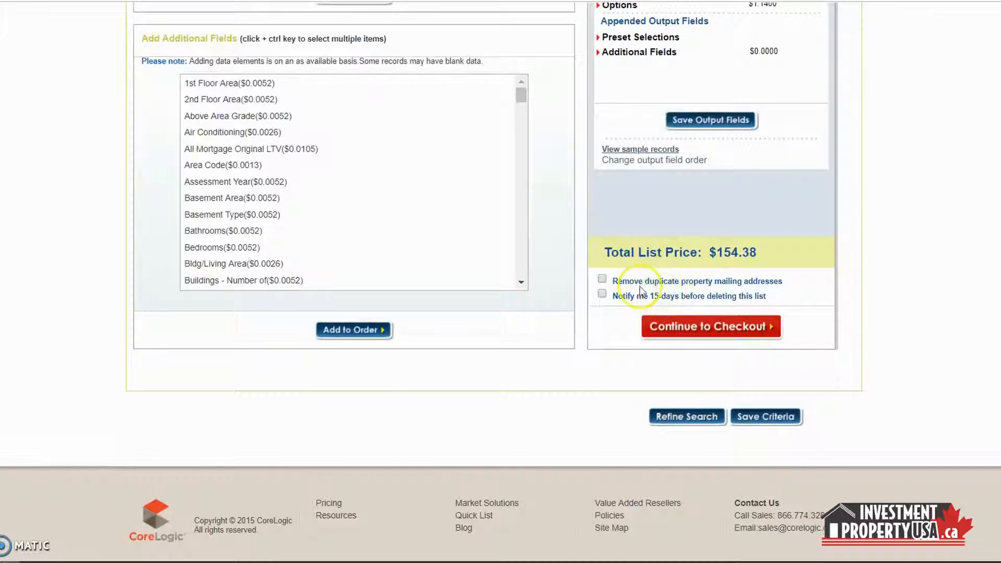
left_click(603, 280)
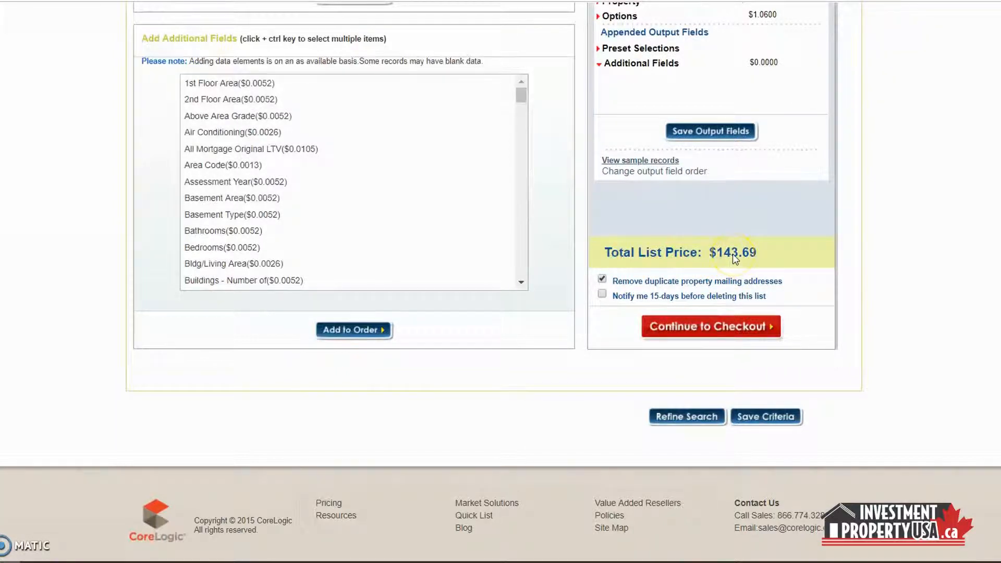
left_click(729, 327)
scroll(483, 270, "up", 5)
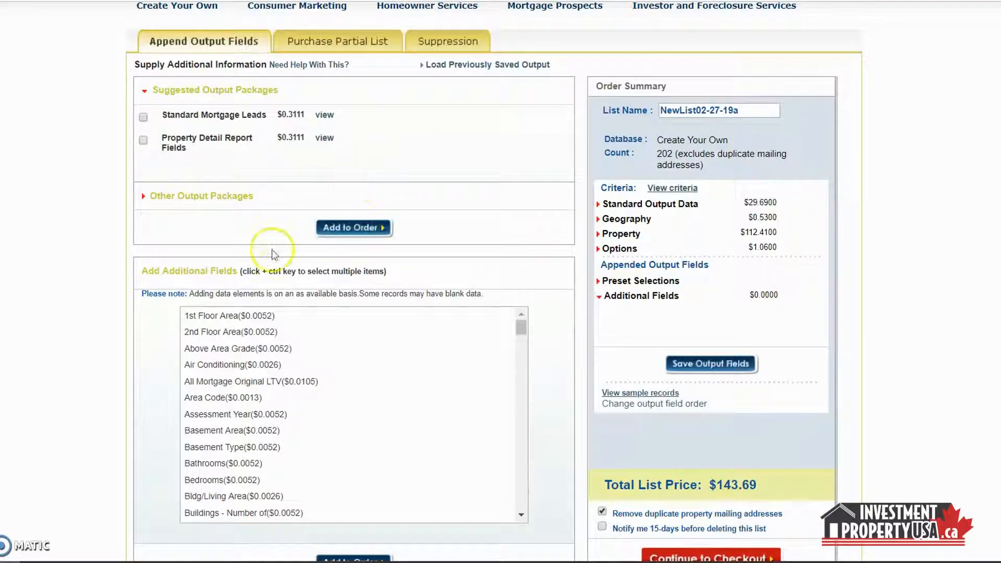
scroll(272, 253, "down", 3)
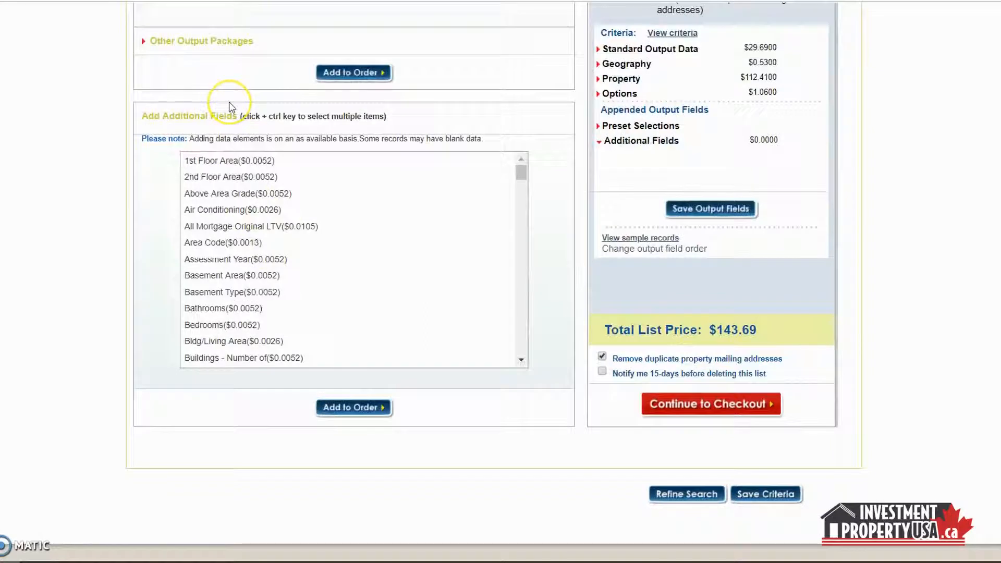